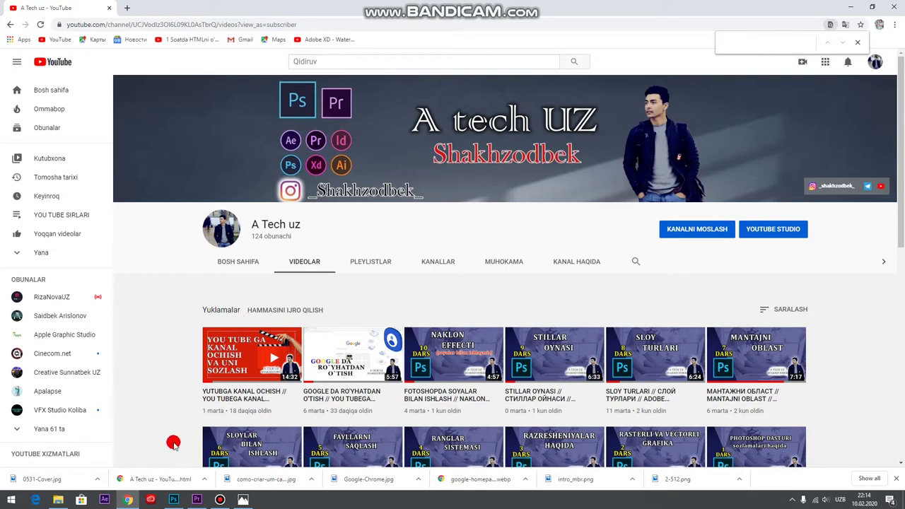
Switch from the YouTube channel page to the Photoshop canvas marked '2048 1152'.
left_click(174, 500)
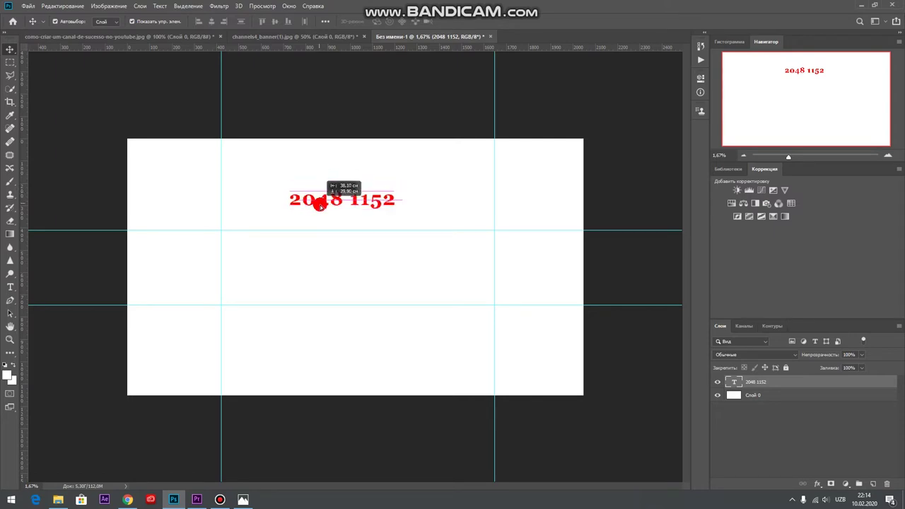
Nudge the size text down, create a 2048 × 1152, 72 ppi document, then return to the banner.
left_click_drag(328, 193, 319, 211)
left_click(27, 5)
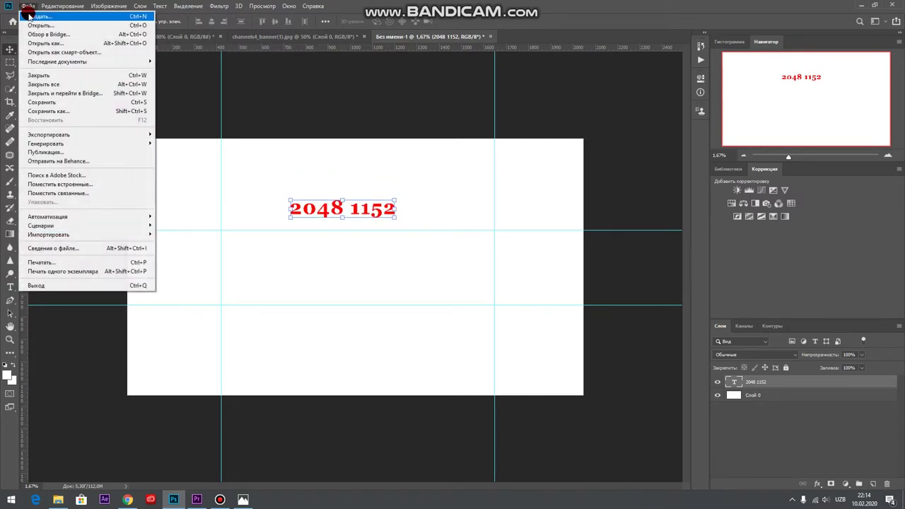
left_click(68, 16)
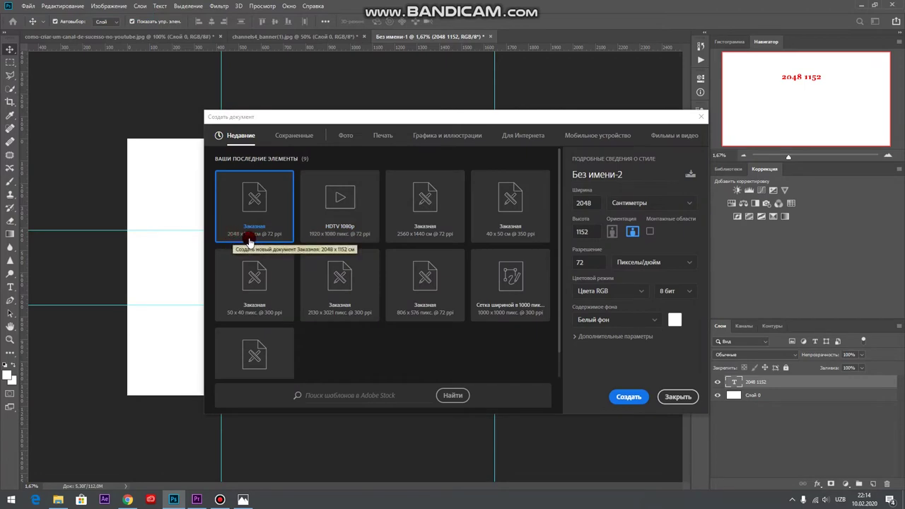
left_click(645, 205)
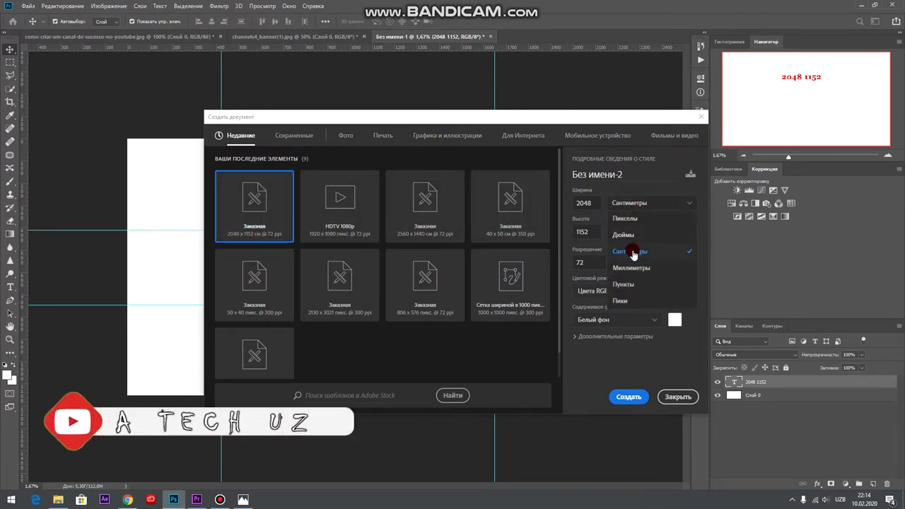
double_click(581, 260)
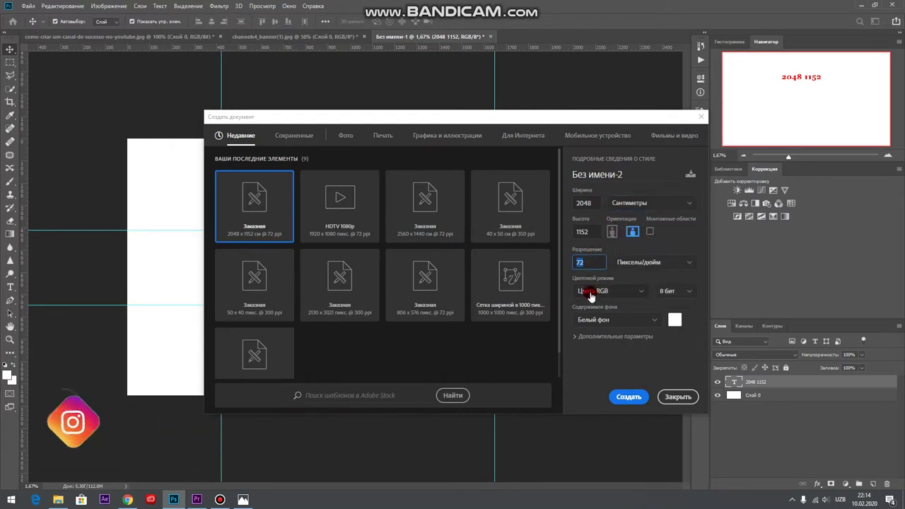
left_click(628, 398)
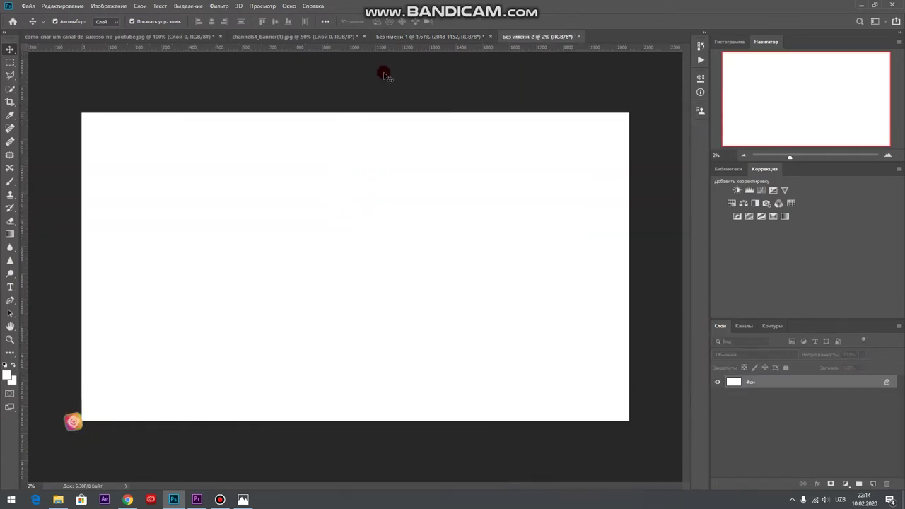
left_click(424, 36)
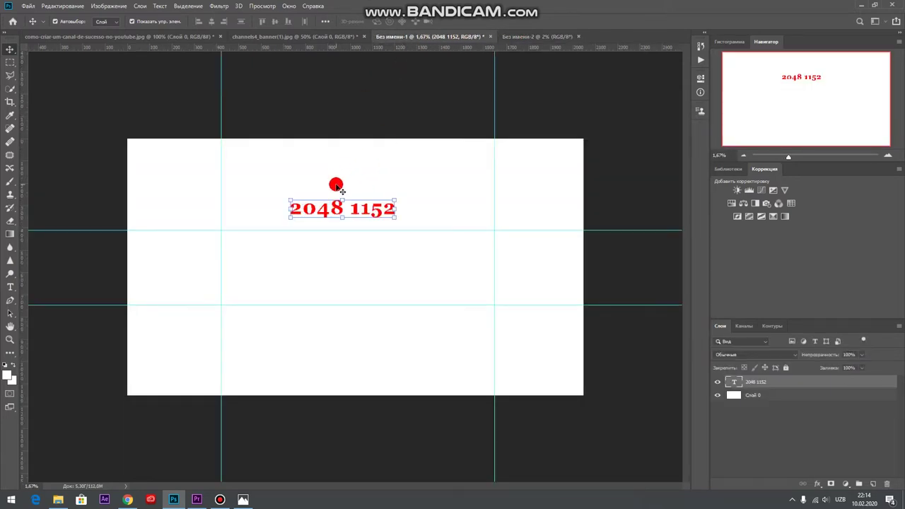
Move the '2048 1152' label up and right, then hide its layer.
key("ctrl+plus")
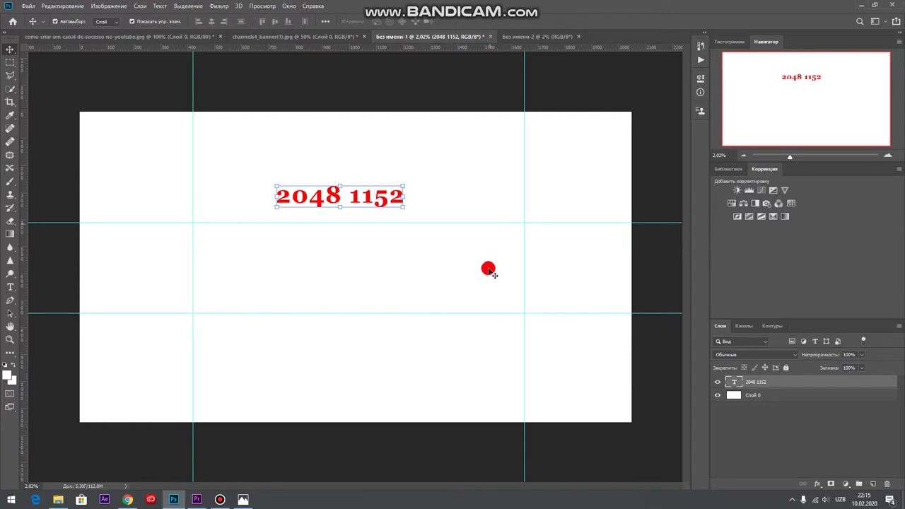
scroll(318, 256, "up", 3)
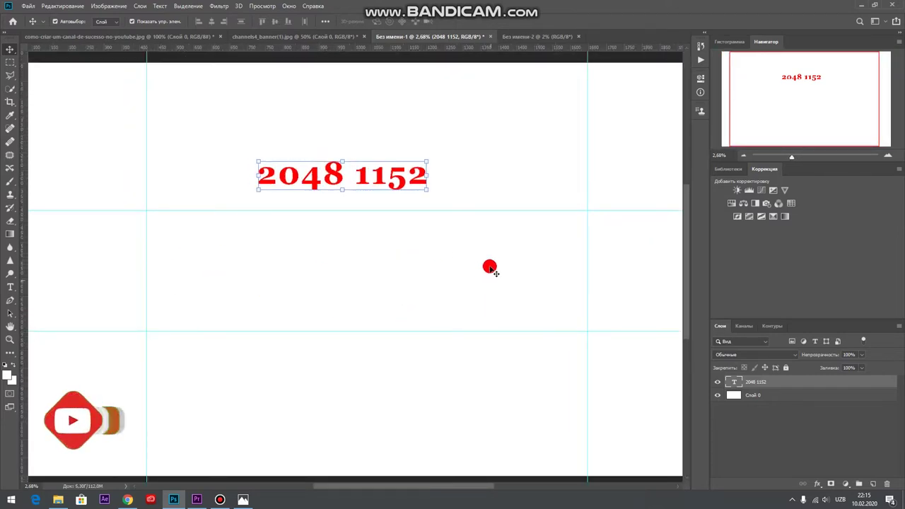
left_click_drag(326, 176, 355, 157)
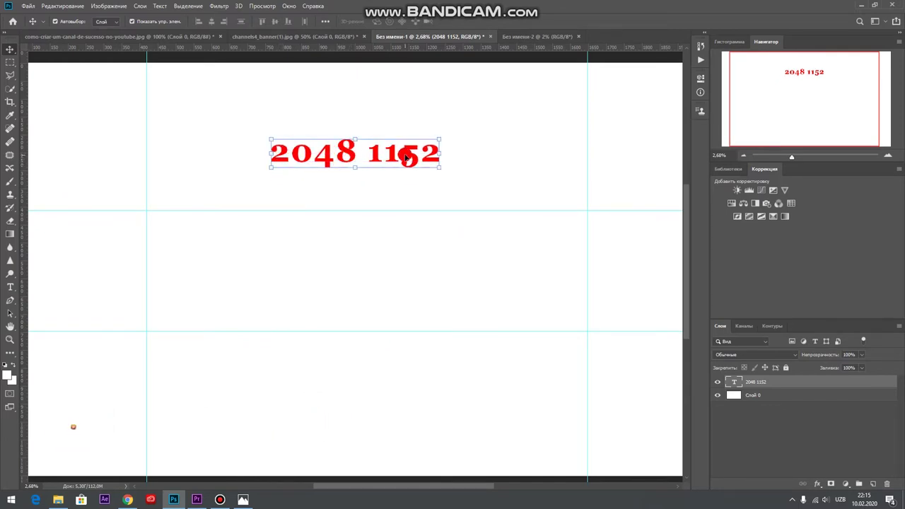
left_click(718, 382)
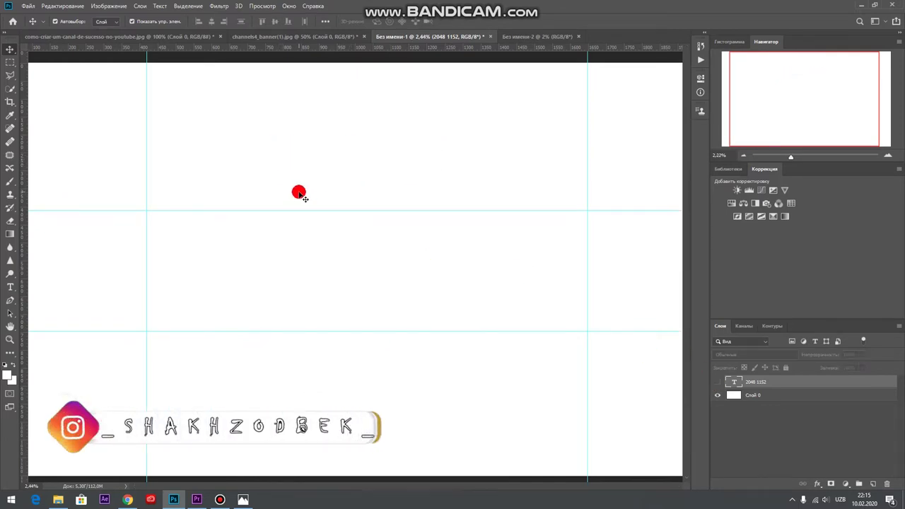
key("ctrl+minus")
key("ctrl+plus")
left_click(272, 36)
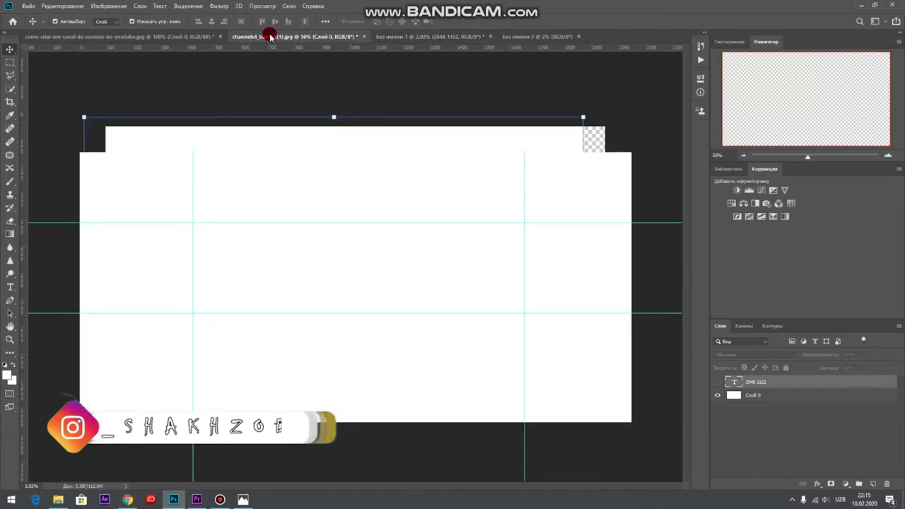
Drag the red clapperboard image from the como-criar document into the banner.
left_click(162, 36)
left_click_drag(327, 214, 410, 55)
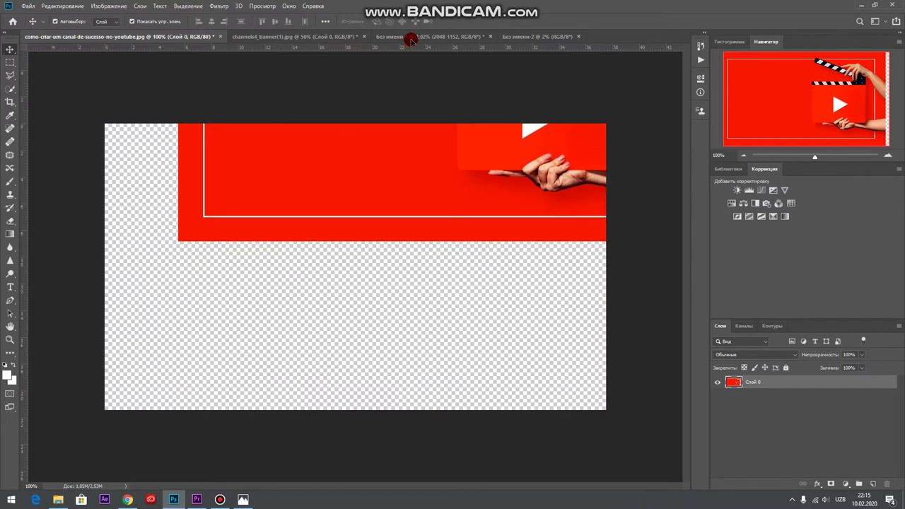
left_click_drag(410, 55, 332, 275)
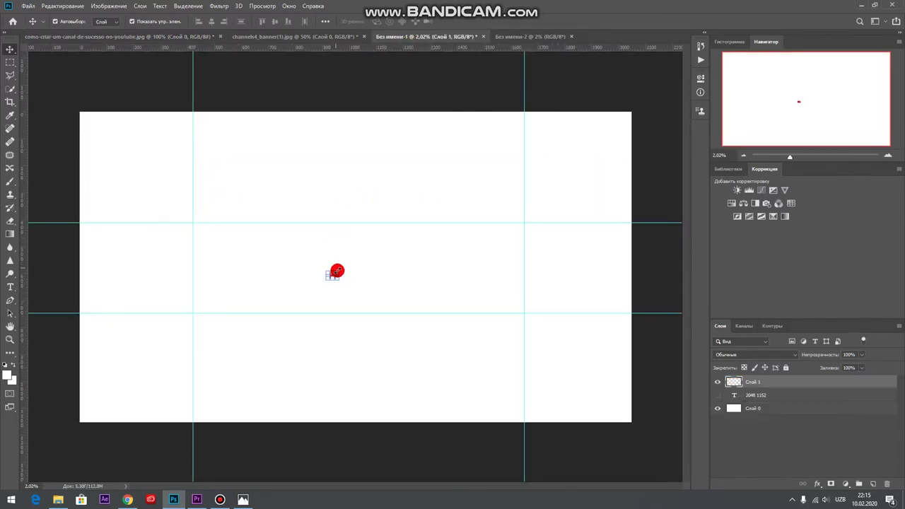
Scale the clapperboard to fit between the horizontal guides, right edge on the right guide.
key("ctrl+t")
left_click_drag(384, 244, 567, 142)
mouse_move(424, 234)
left_mouse_down()
mouse_move(270, 282)
mouse_move(188, 282)
left_mouse_up()
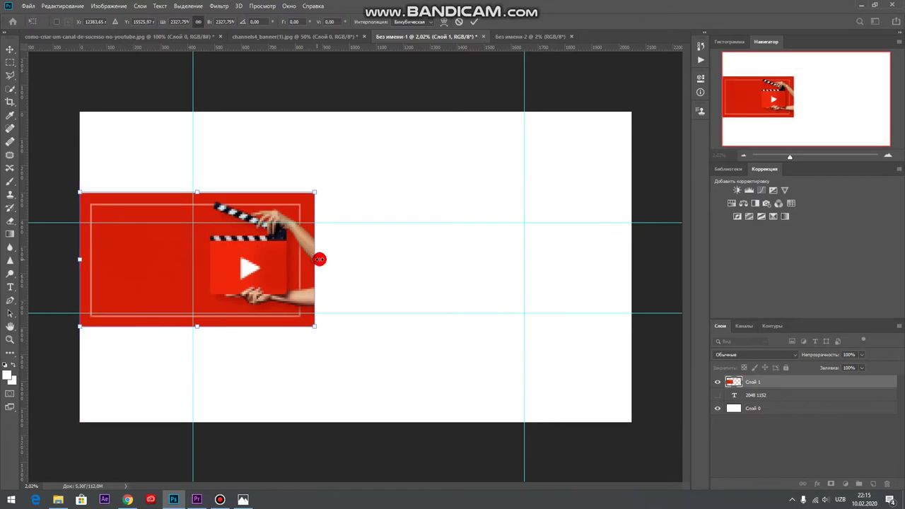
mouse_move(320, 259)
left_mouse_down()
mouse_move(254, 260)
mouse_move(453, 305)
left_mouse_up()
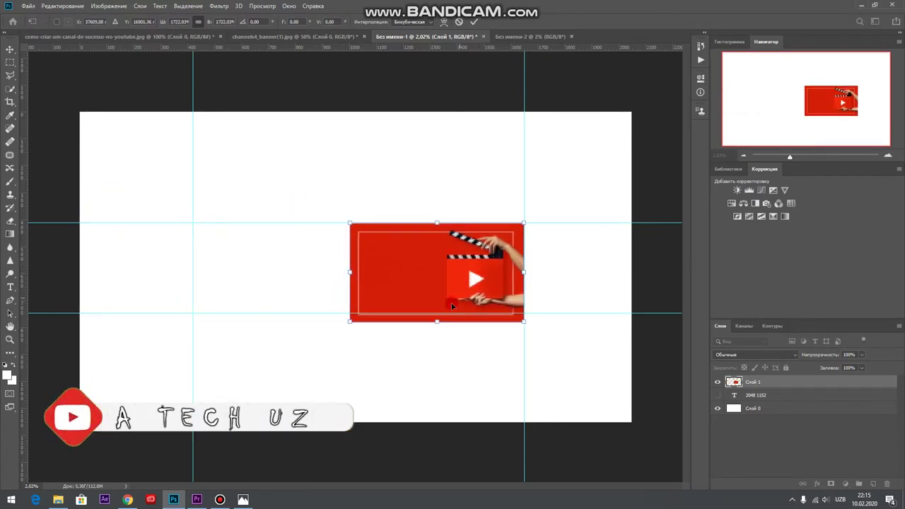
left_click_drag(522, 270, 510, 268)
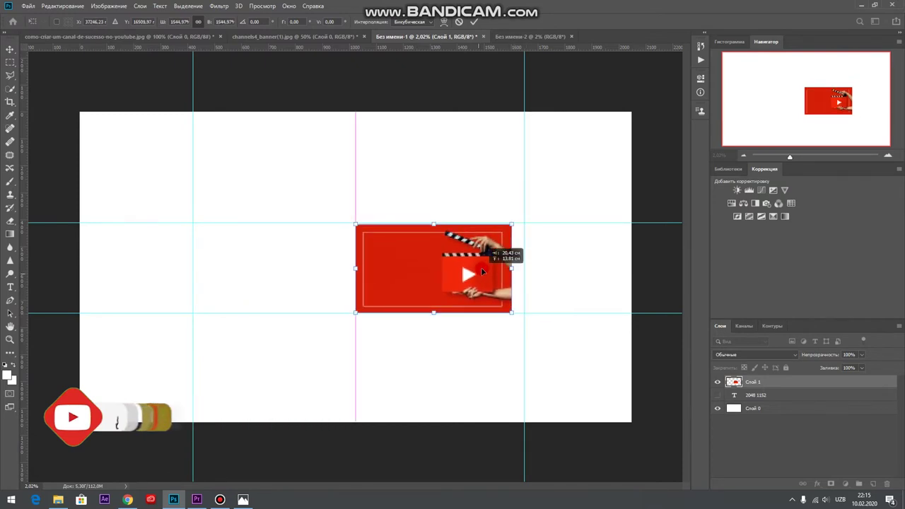
left_click_drag(493, 270, 505, 269)
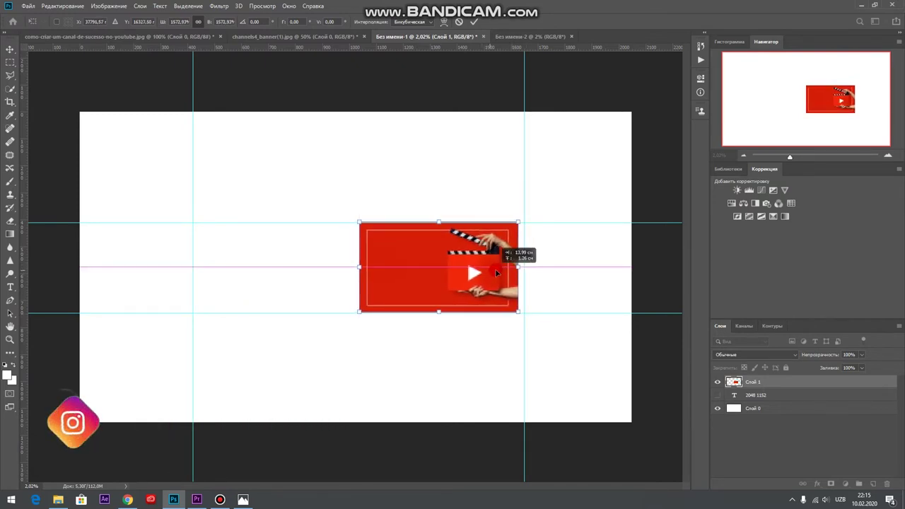
left_click(472, 22)
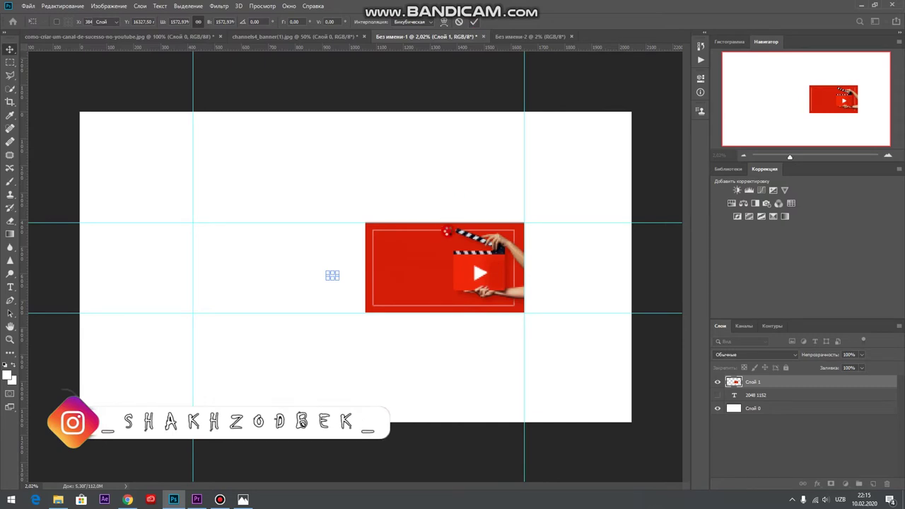
Select the plain red area and drag copies left until the band reaches the canvas edge.
left_click(10, 62)
left_click_drag(392, 247, 445, 318)
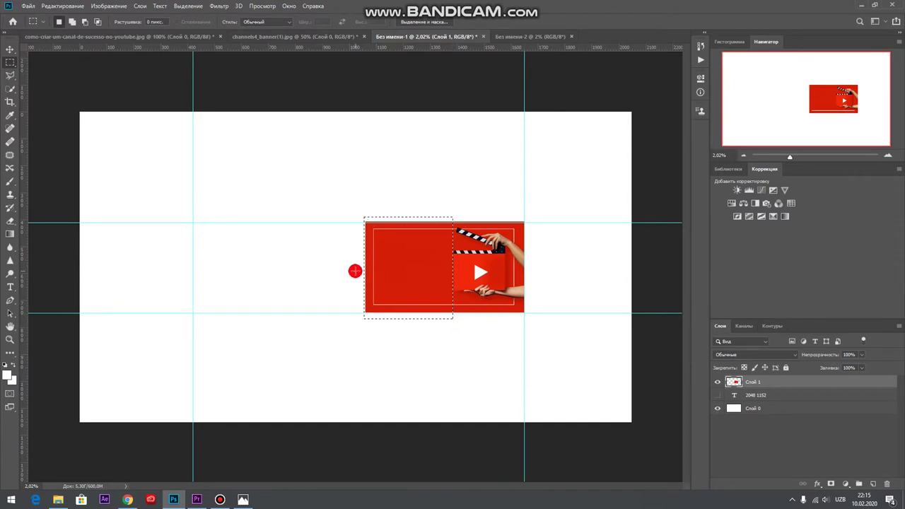
left_click(11, 46)
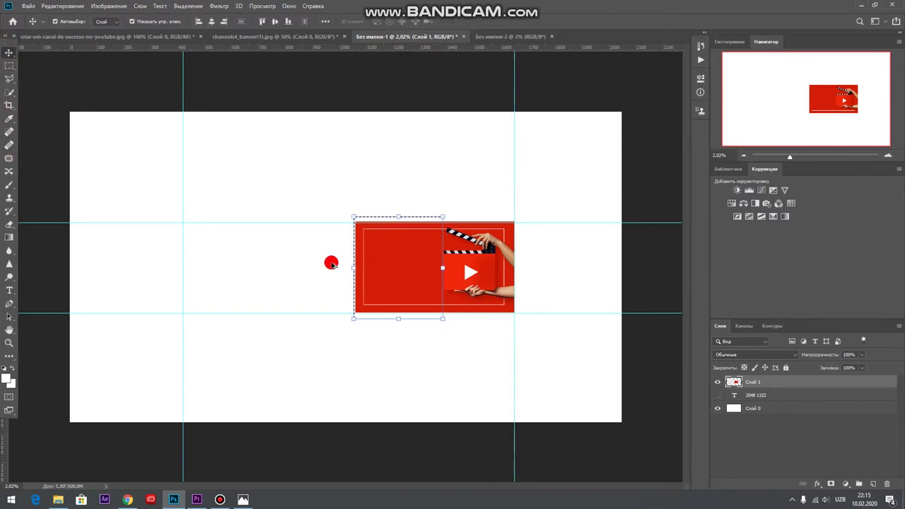
left_click_drag(369, 273, 311, 273)
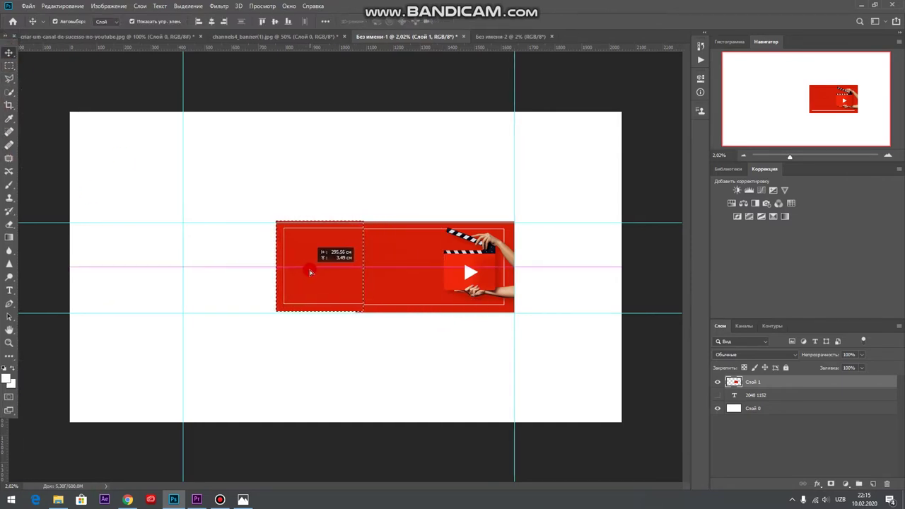
left_click_drag(311, 269, 316, 267)
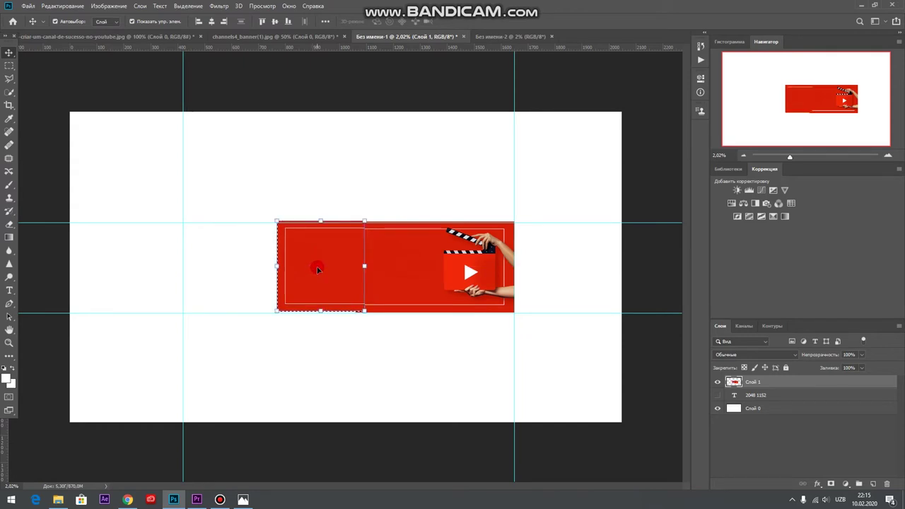
left_click_drag(318, 269, 317, 266)
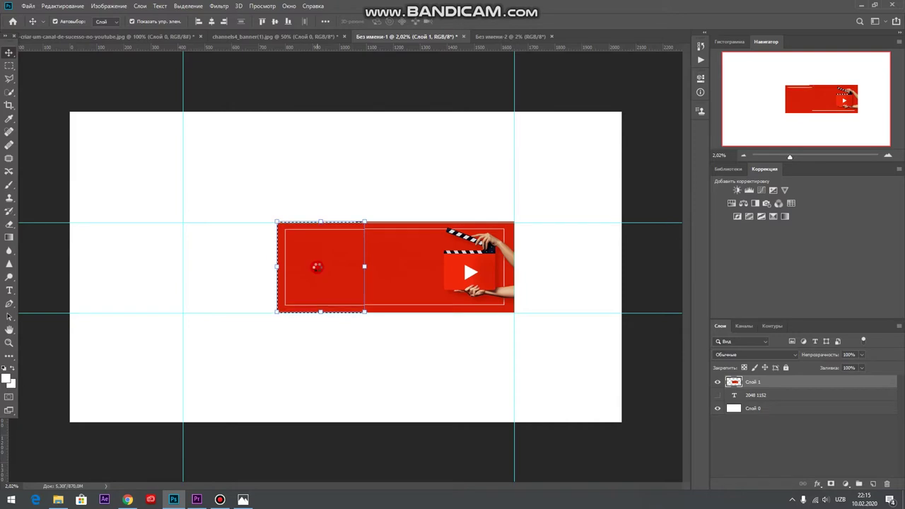
left_click_drag(317, 267, 250, 270)
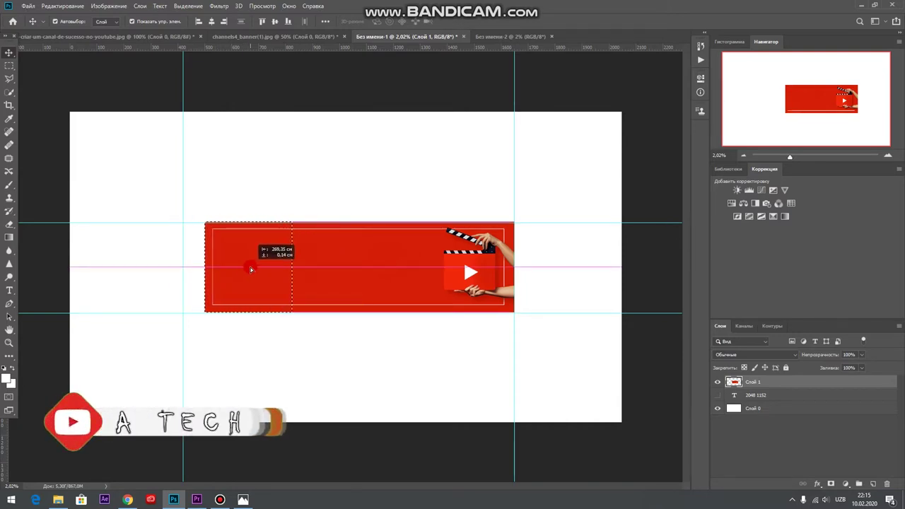
mouse_move(249, 269)
left_mouse_down()
mouse_move(90, 255)
mouse_move(563, 244)
left_mouse_up()
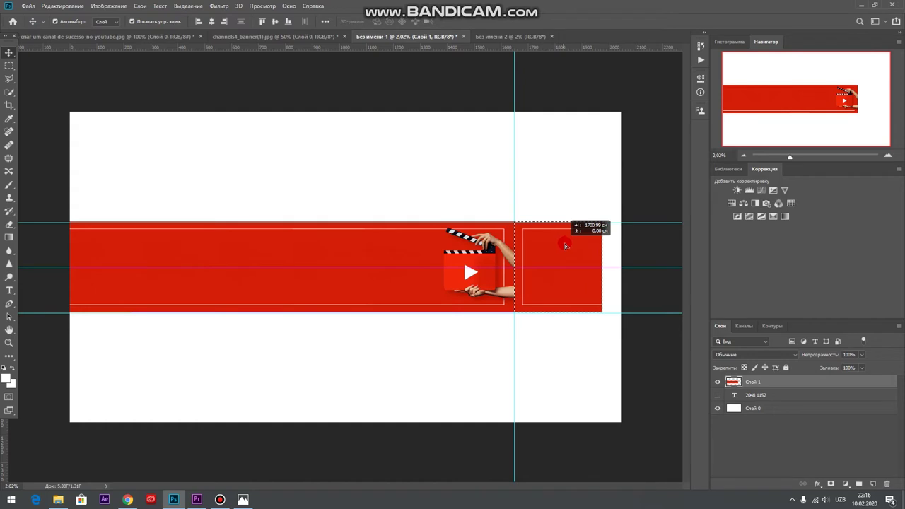
Slide the right red piece rightward to uncover the clapperboard and close the gap.
mouse_move(566, 245)
left_mouse_down()
mouse_move(581, 246)
mouse_move(563, 252)
mouse_move(594, 266)
mouse_move(426, 268)
left_mouse_up()
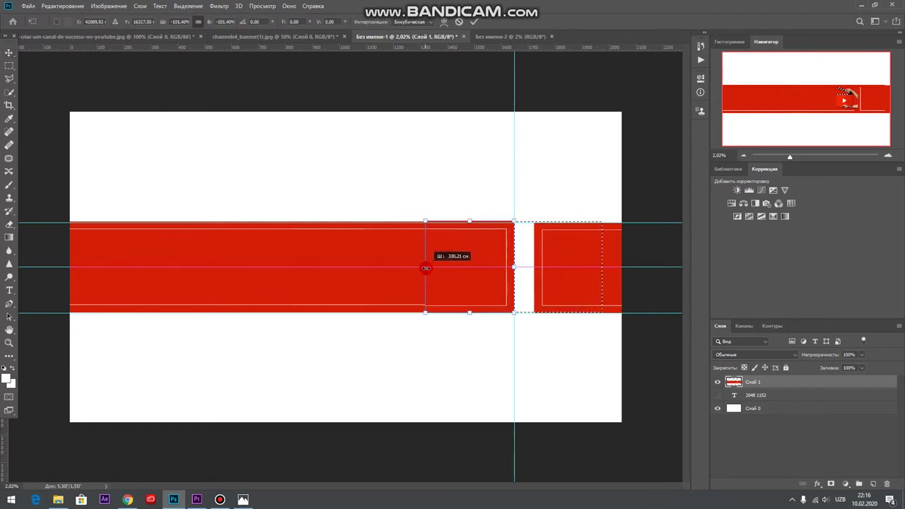
left_click_drag(468, 254, 549, 254)
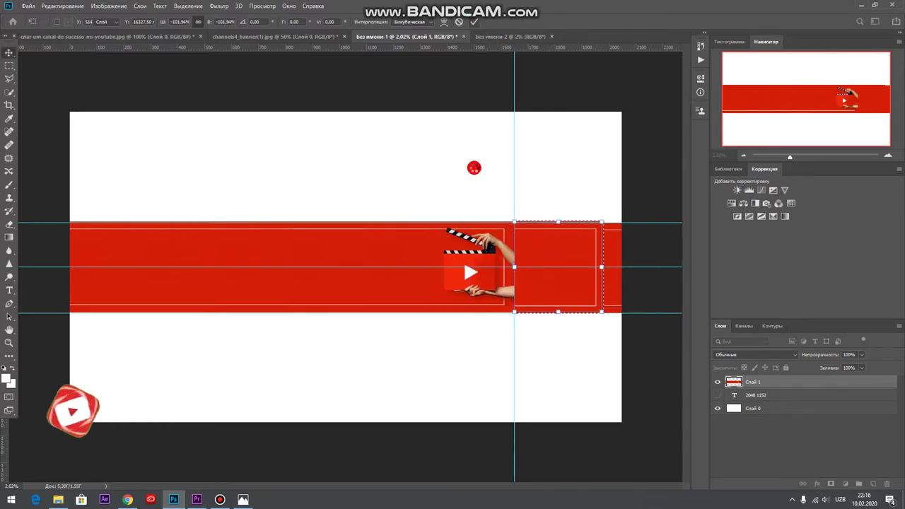
key("Return")
scroll(463, 185, "down", 2)
scroll(406, 226, "up", 2)
scroll(366, 226, "up", 1)
scroll(368, 225, "down", 1)
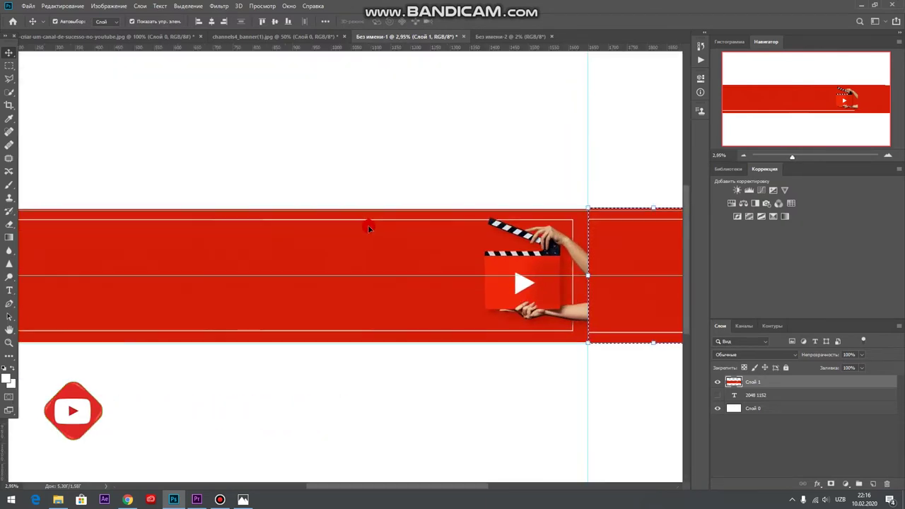
scroll(368, 225, "down", 1)
scroll(261, 222, "down", 1)
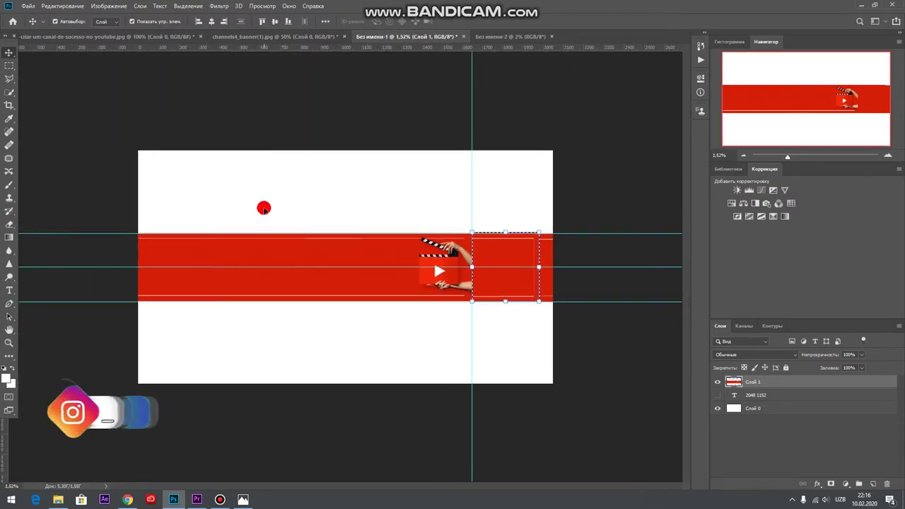
left_click(357, 180)
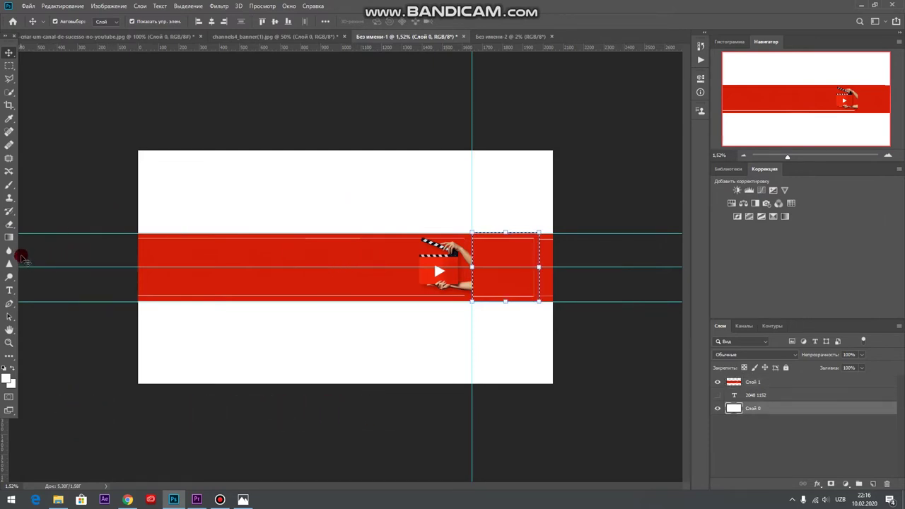
Add a vertical guide near the banner's left side.
left_click_drag(8, 41, 7, 56)
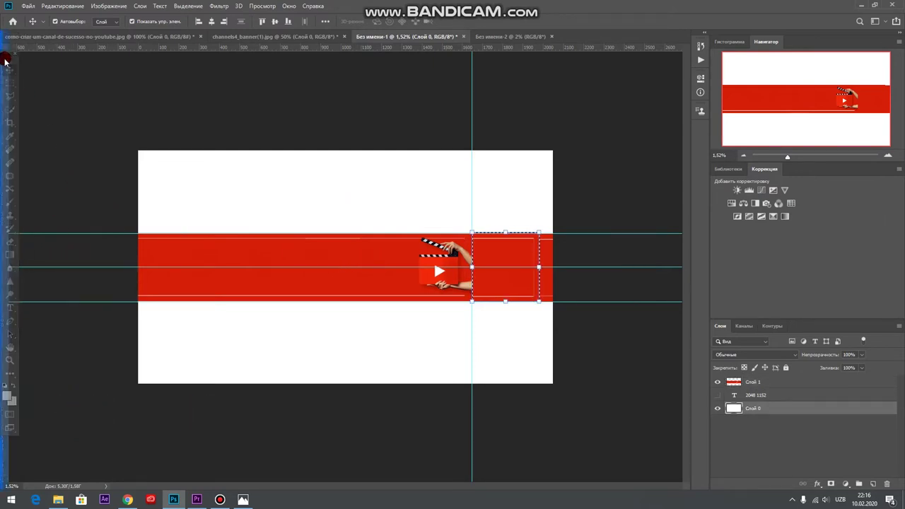
left_click_drag(46, 140, 243, 161)
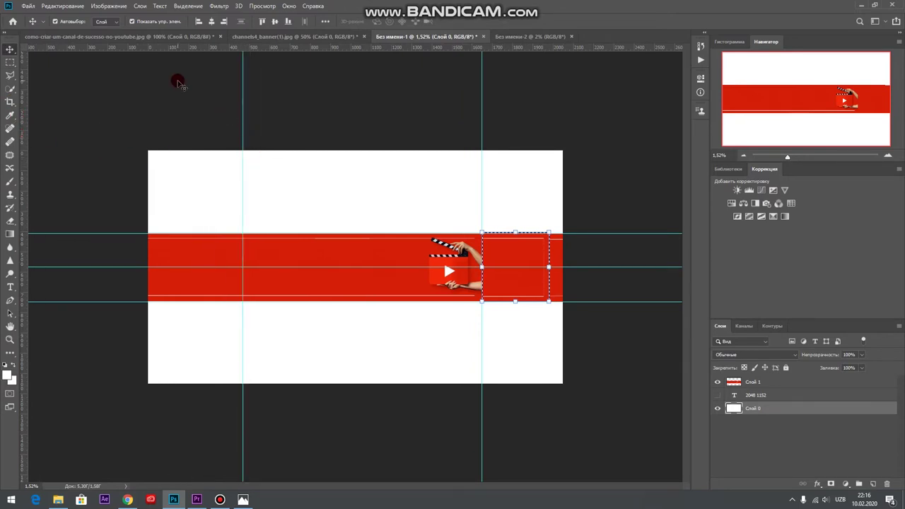
left_click(178, 83)
left_click_drag(347, 243, 338, 185)
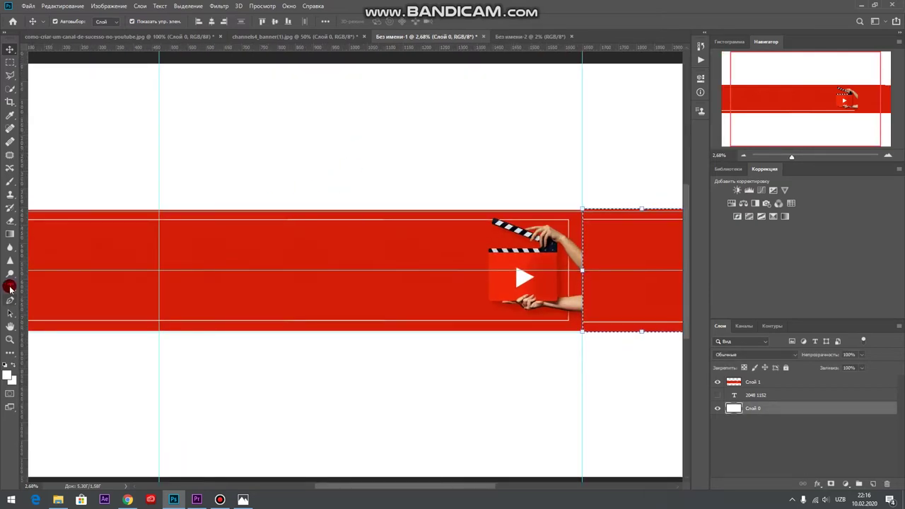
Set the Type tool font size to 72 pt, discarding trial text entries.
left_click(10, 286)
left_click(210, 239)
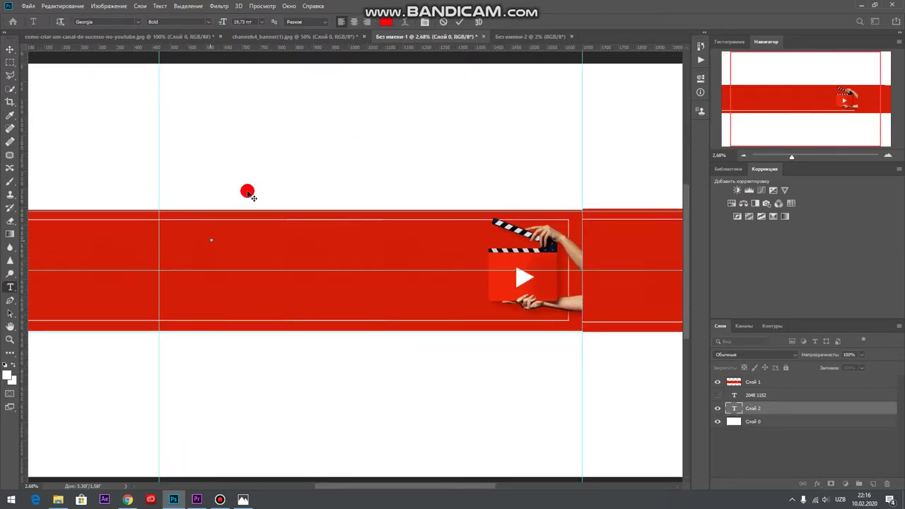
scroll(246, 192, "up", 1)
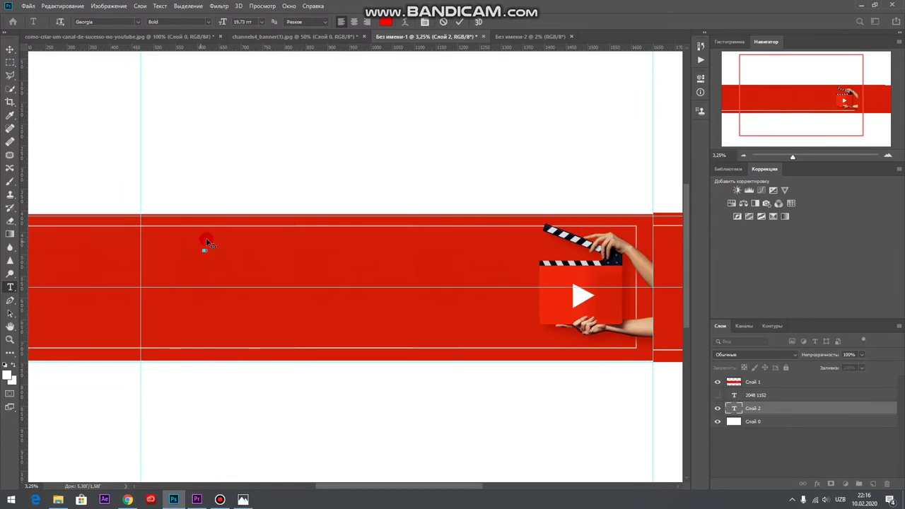
left_click(442, 22)
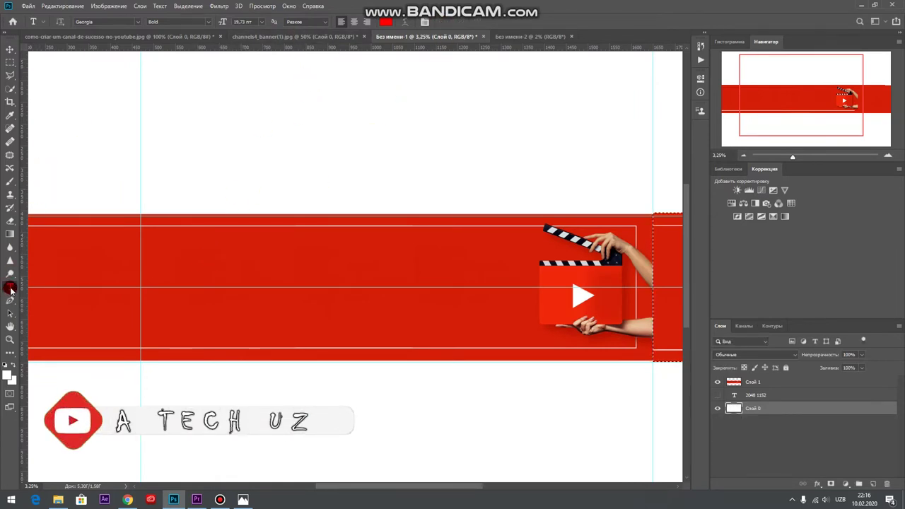
left_click(261, 23)
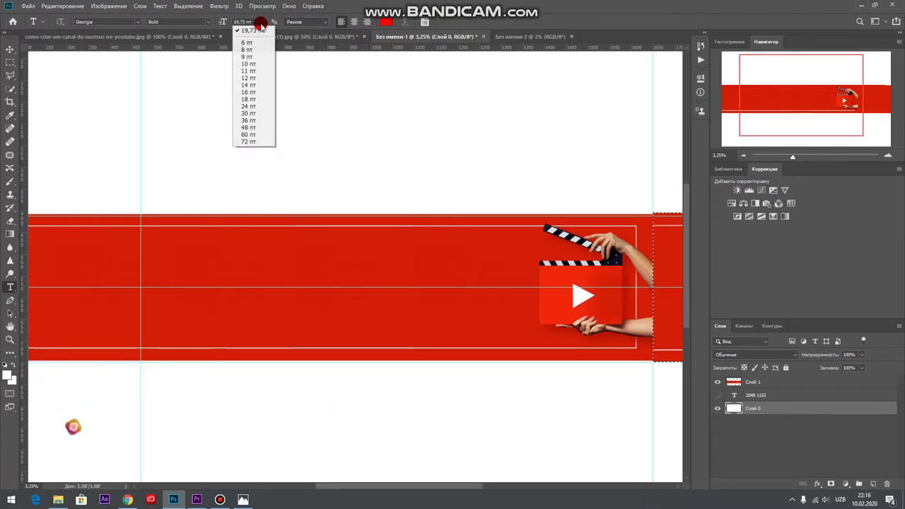
left_click(248, 141)
left_click(184, 250)
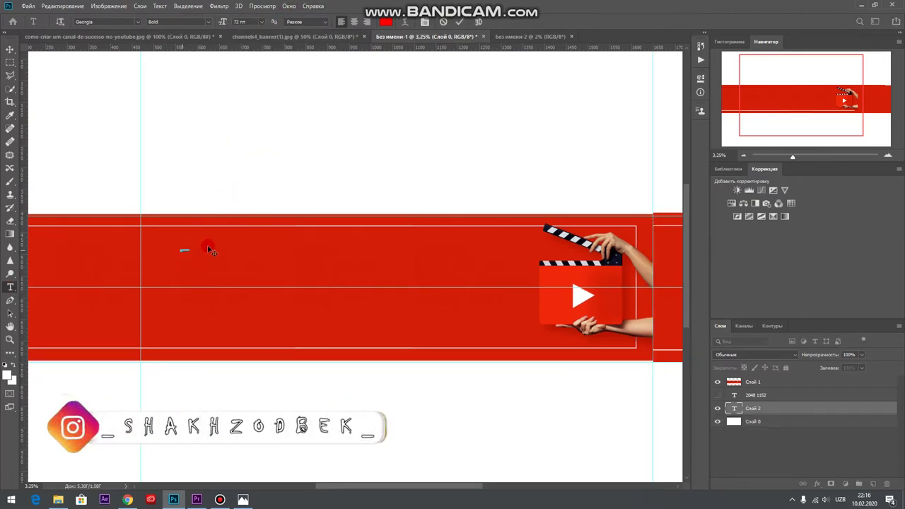
left_click(458, 22)
type("150")
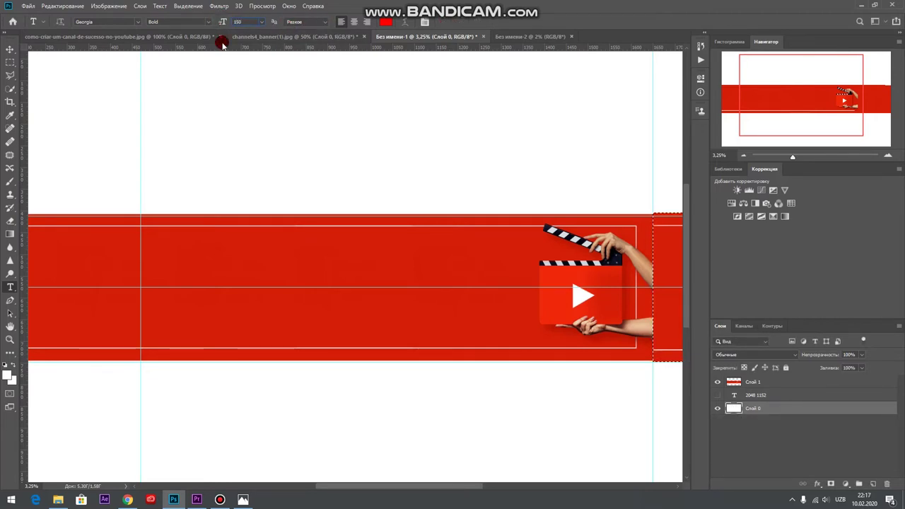
Add 'YOUR NAME' as a new text layer on the red band.
left_click(209, 61)
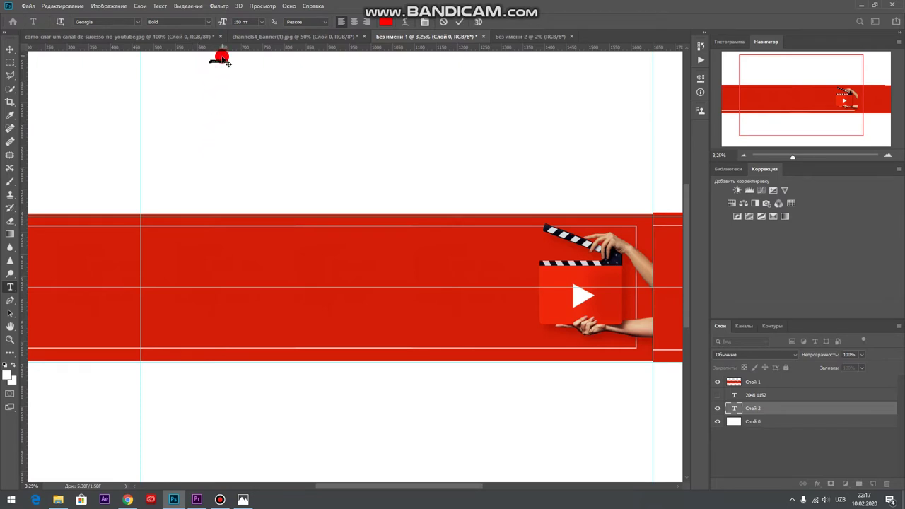
left_click(447, 23)
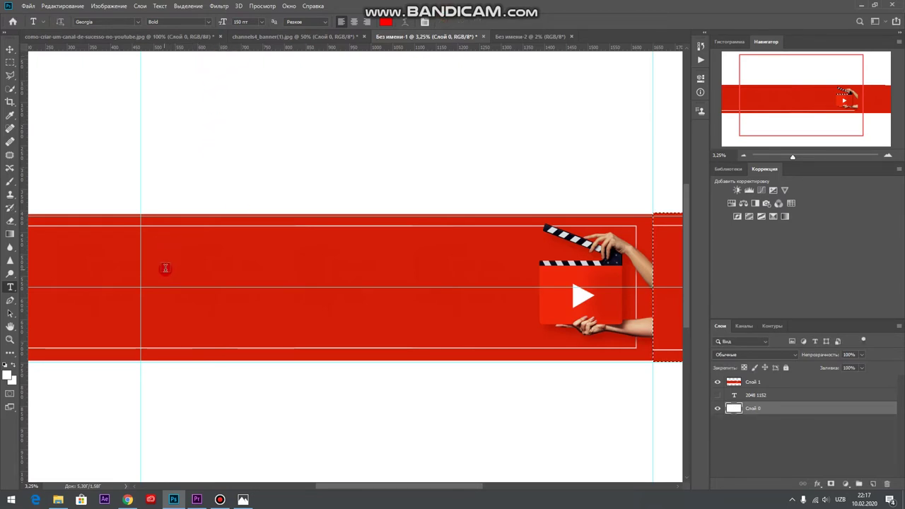
left_click(181, 263)
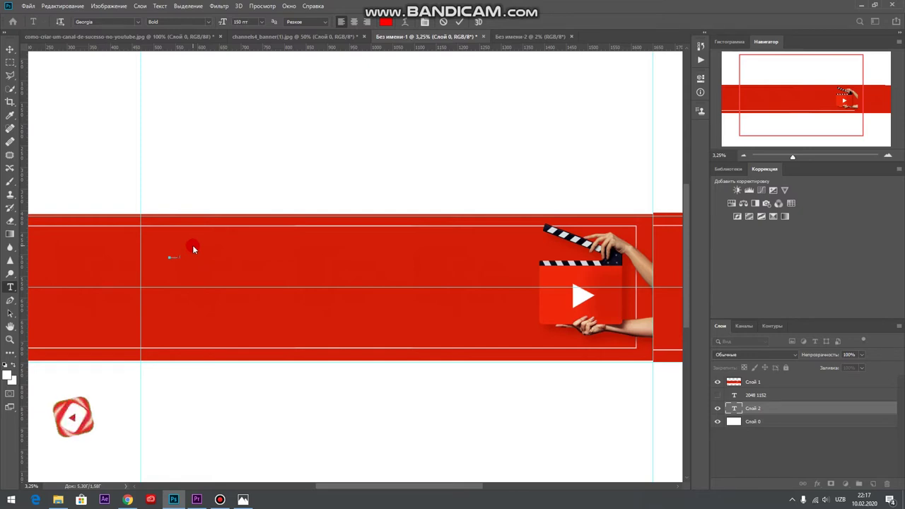
left_click(10, 49)
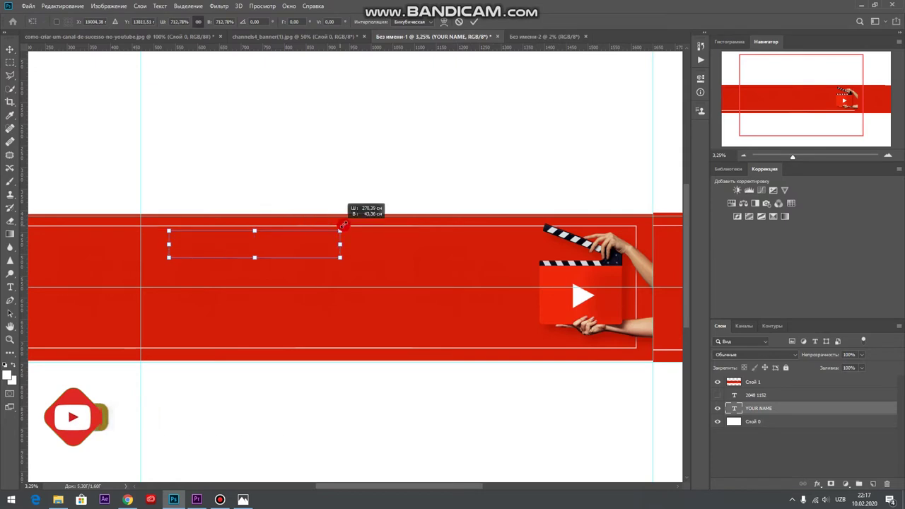
left_click_drag(187, 254, 394, 232)
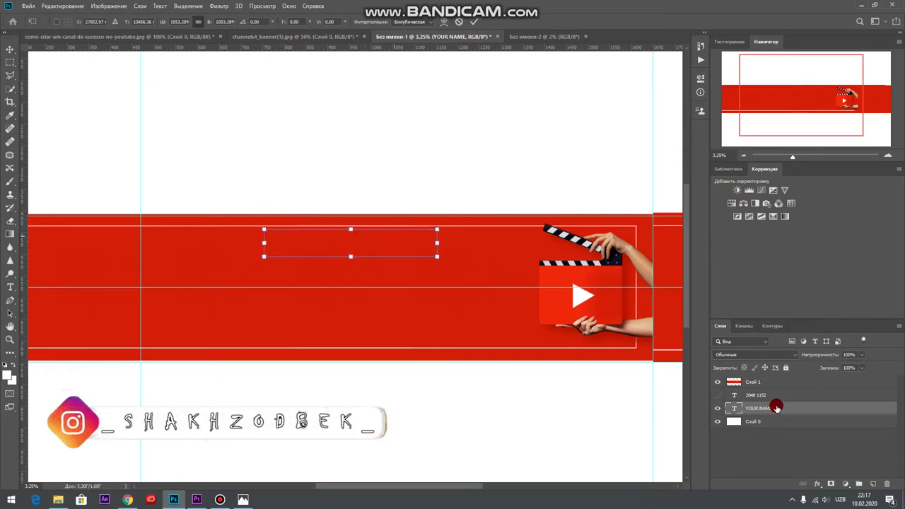
key("Escape")
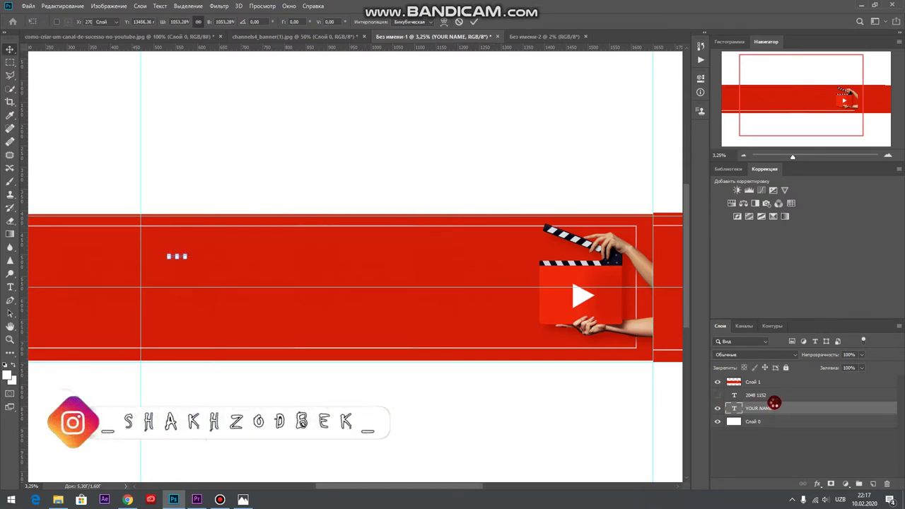
left_click(474, 22)
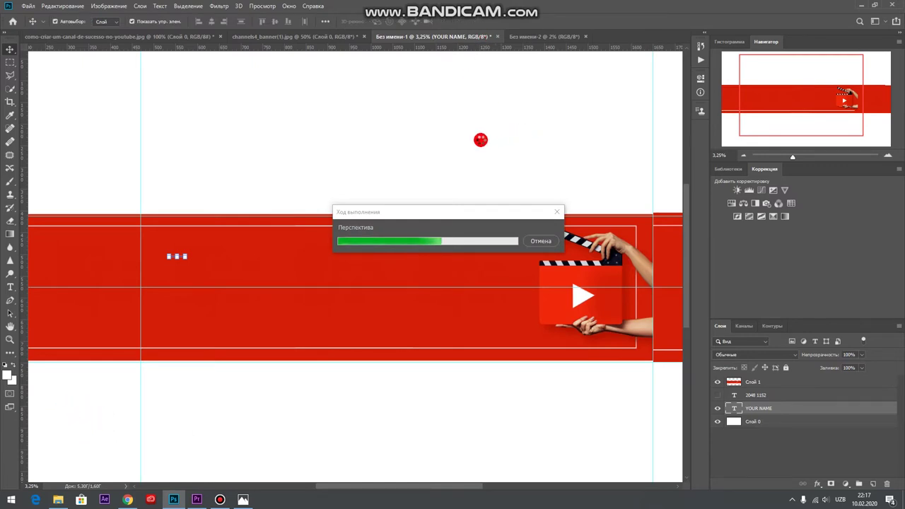
left_click(770, 397)
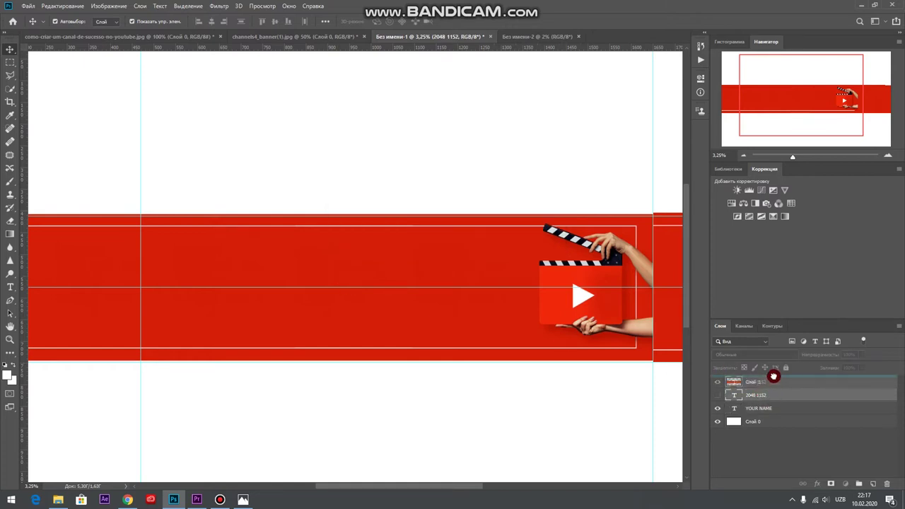
Move YOUR NAME above the red band layer and delete the '2048 1152' text layer.
left_click_drag(772, 388, 774, 379)
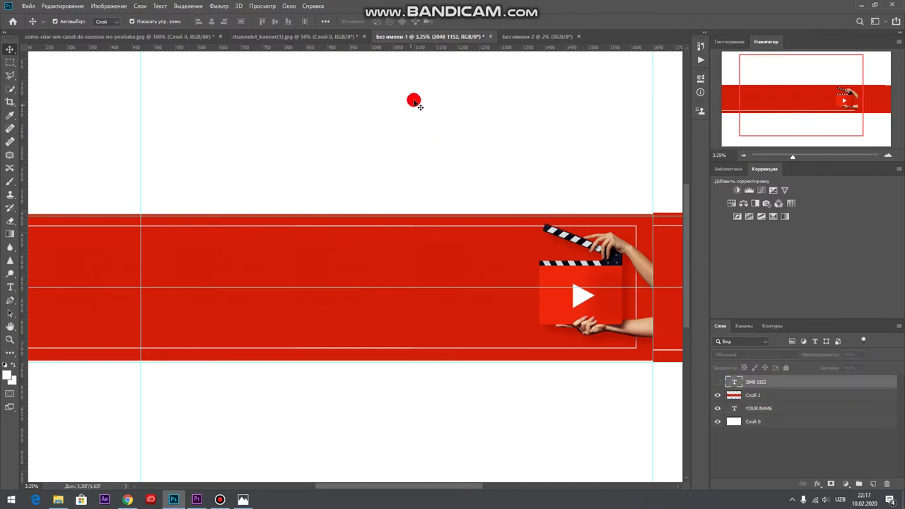
left_click(716, 382)
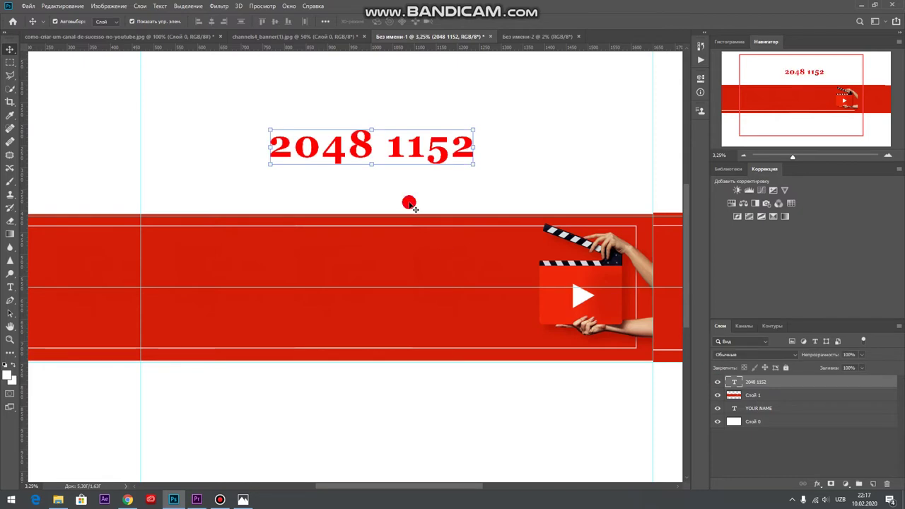
left_click_drag(405, 157, 401, 174)
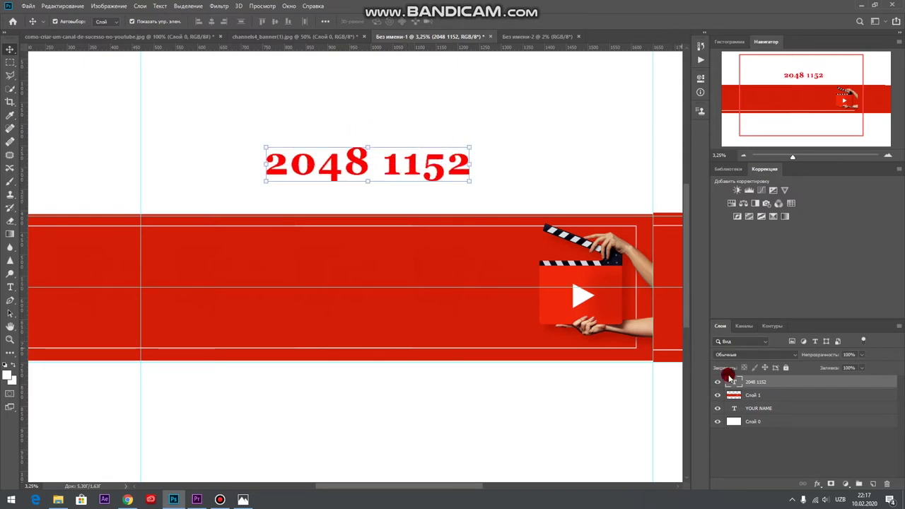
left_click_drag(756, 388, 756, 382)
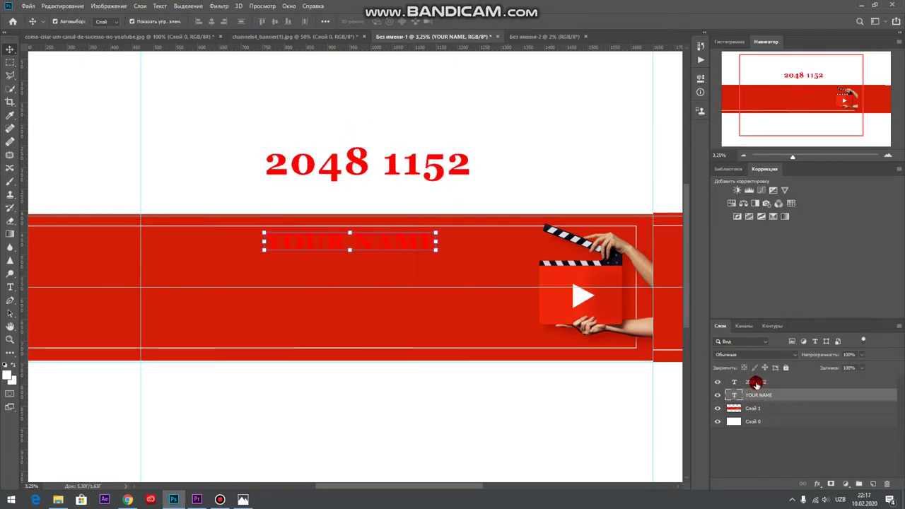
key("Delete")
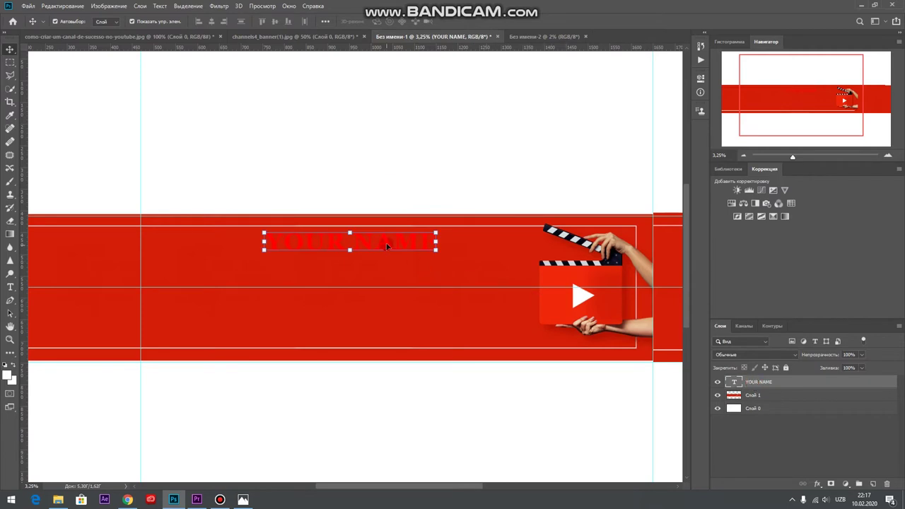
double_click(387, 253)
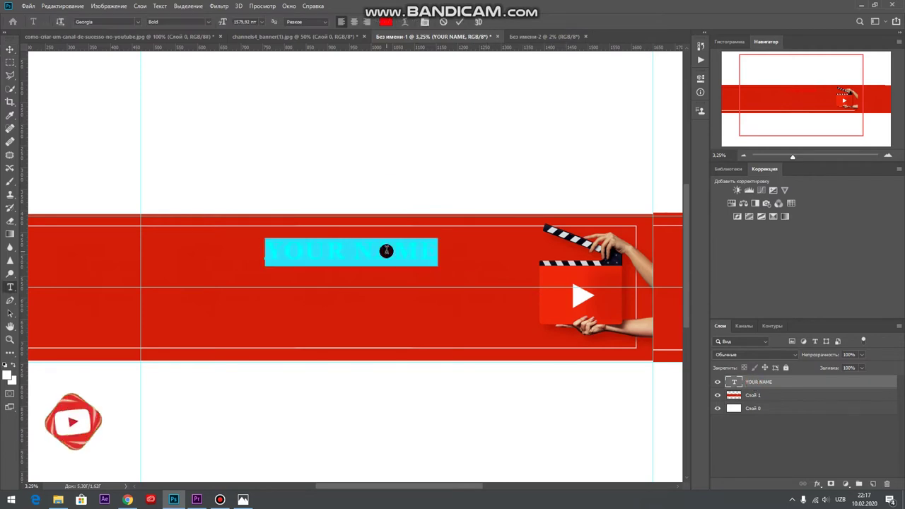
Colour the YOUR NAME text white (#ffffff) and nudge it up and left.
left_click(387, 21)
left_click_drag(587, 251, 587, 194)
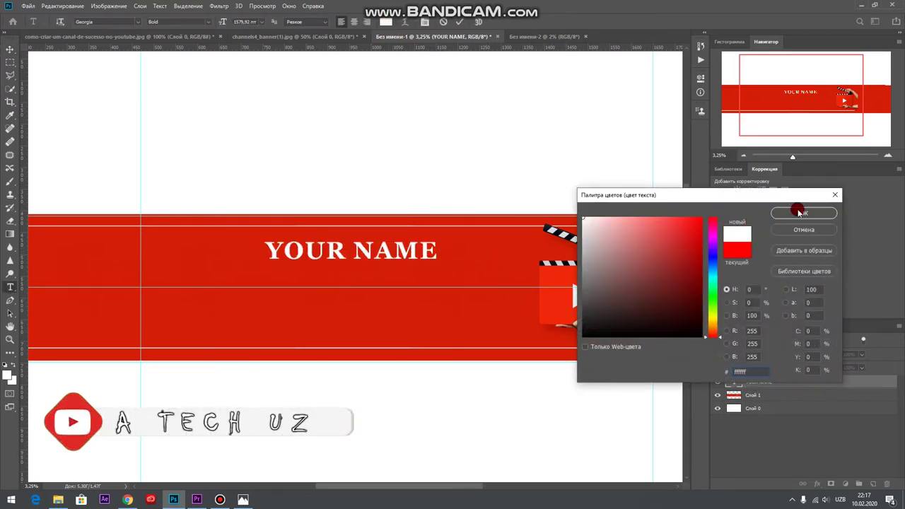
left_click(791, 213)
left_click(368, 280)
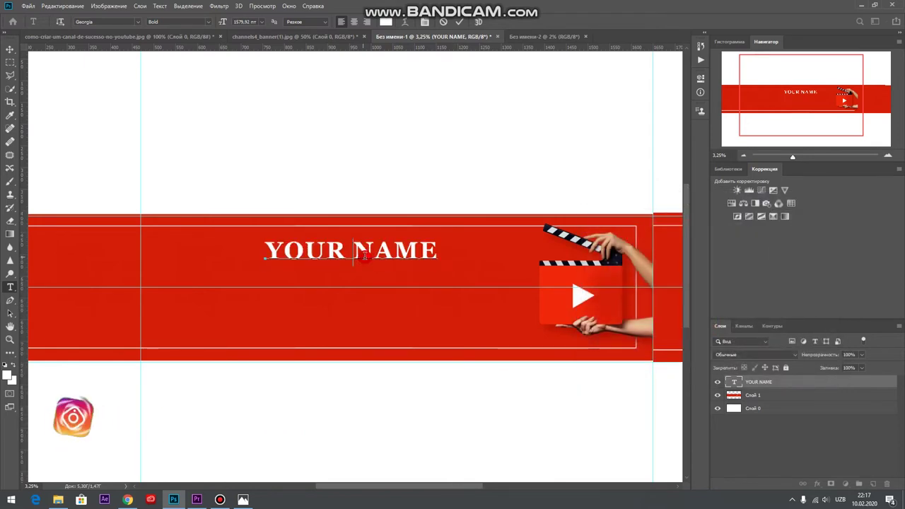
left_click(10, 49)
left_click_drag(340, 250, 331, 243)
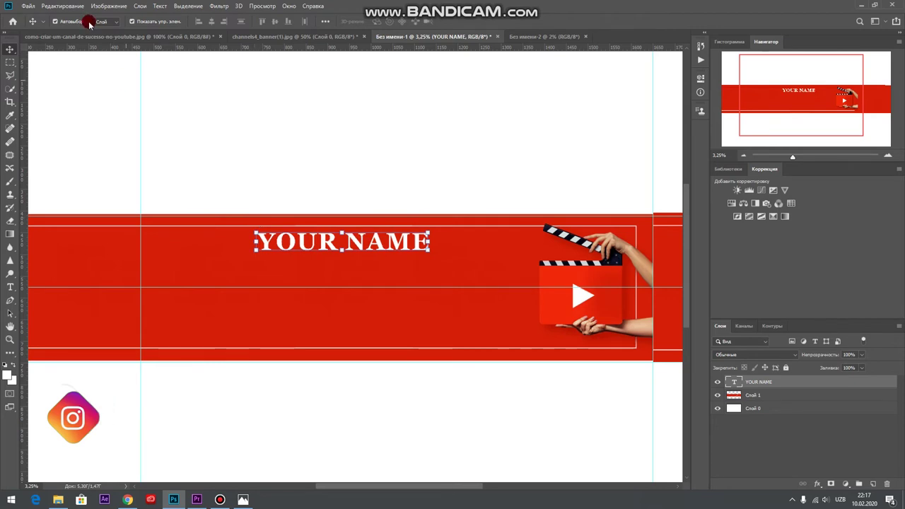
Set the title font to Microsoft Tai Le and shift it slightly right.
double_click(312, 245)
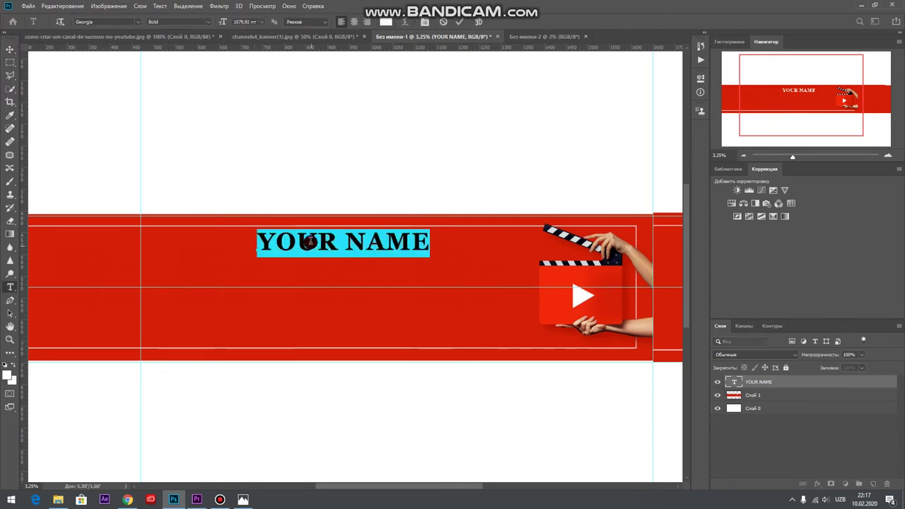
left_click(138, 22)
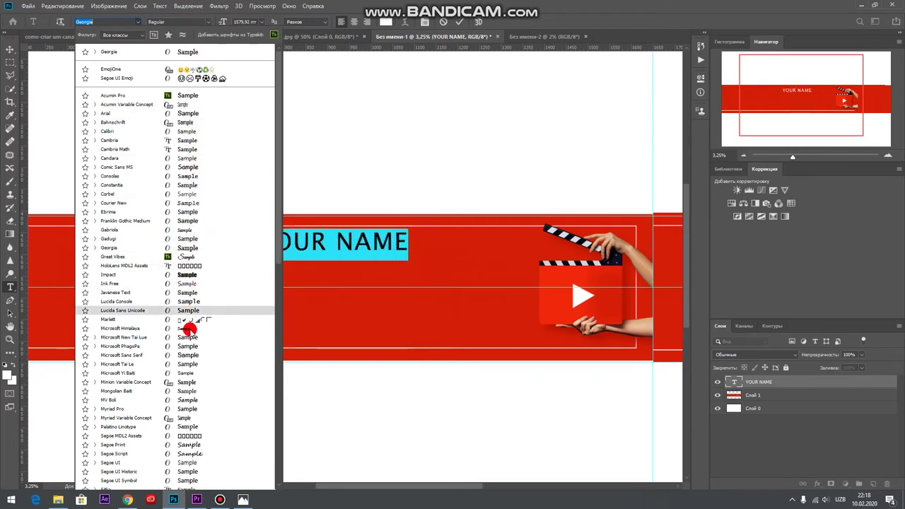
left_click(200, 365)
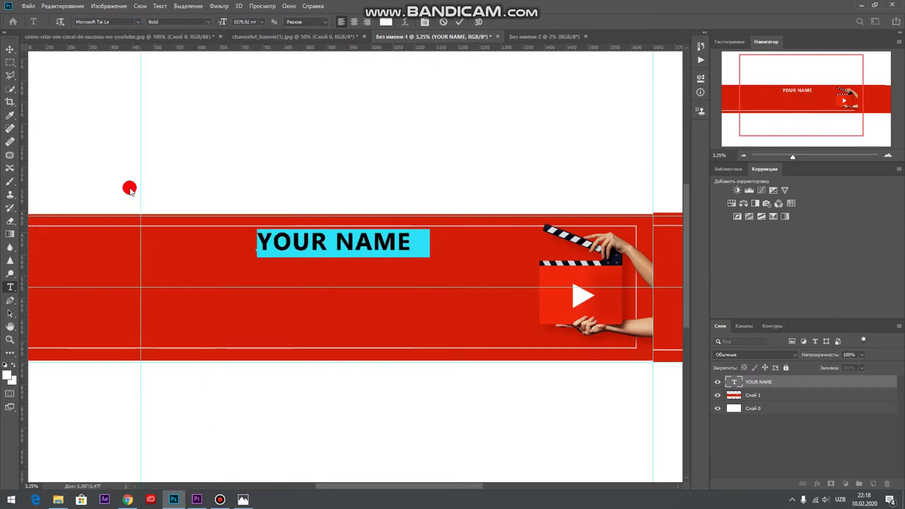
left_click(10, 48)
left_click_drag(320, 240, 338, 237)
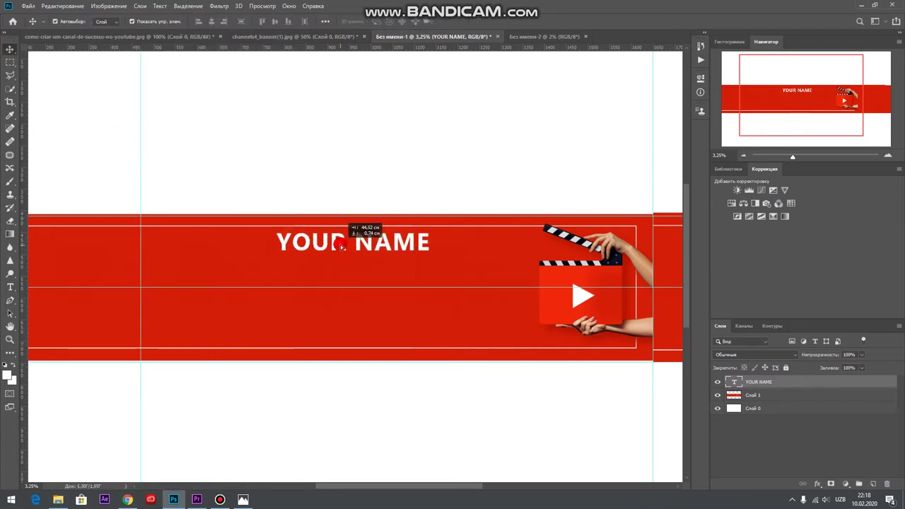
Try a drop shadow on the red band layer, then cancel it.
left_click(507, 248)
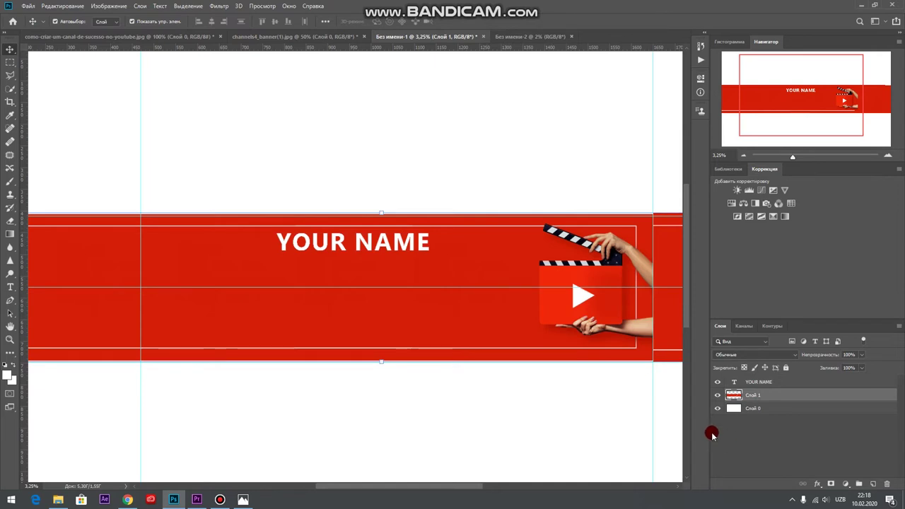
left_click(820, 485)
left_click(828, 478)
left_click_drag(629, 208, 626, 208)
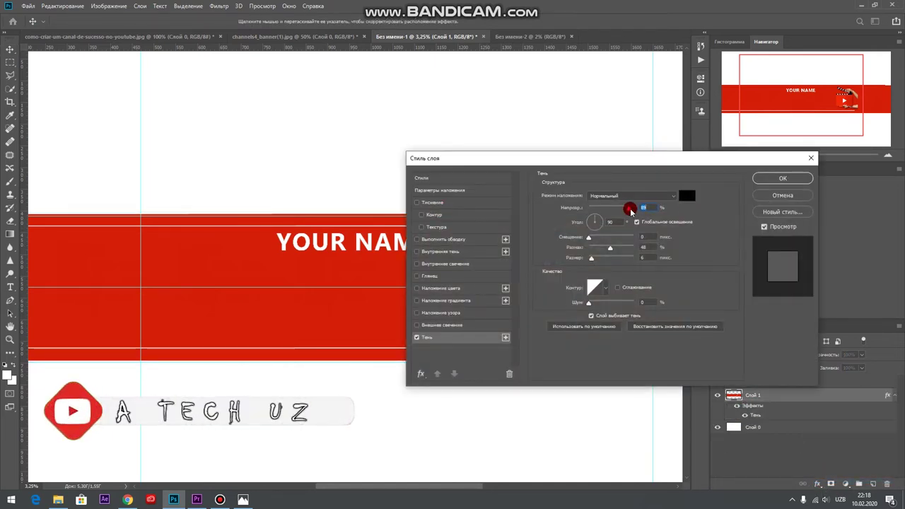
left_click_drag(589, 237, 593, 239)
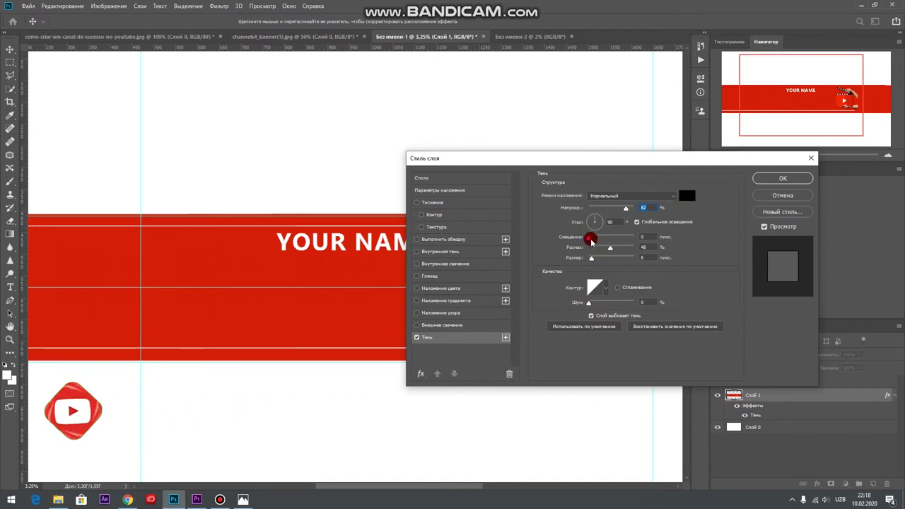
left_click(602, 196)
left_click(602, 201)
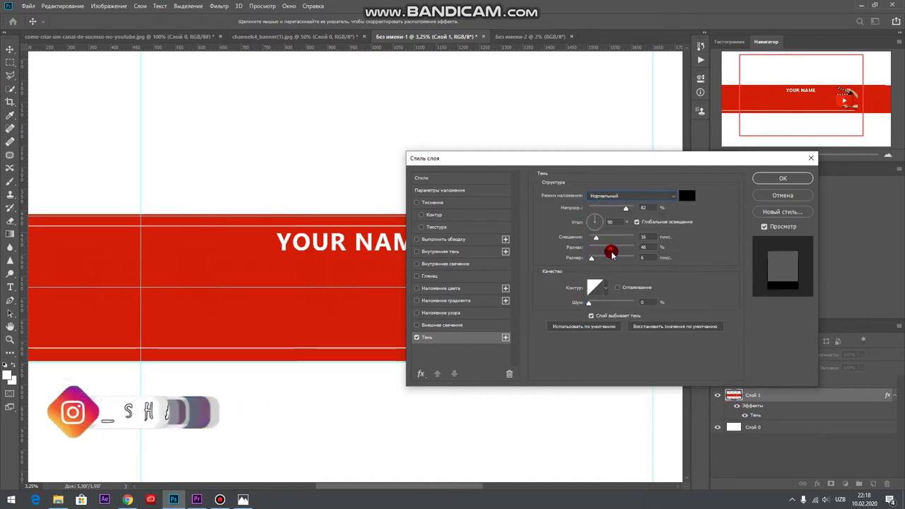
left_click_drag(590, 259, 599, 259)
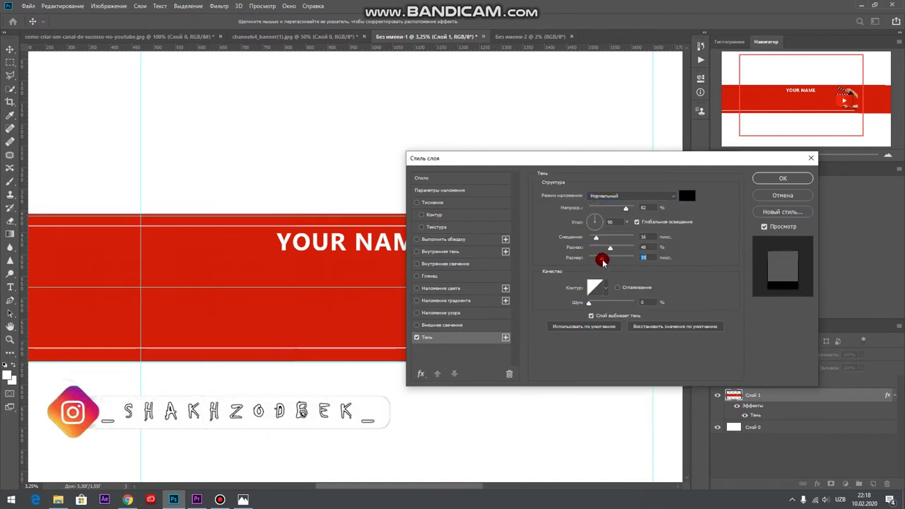
left_click(781, 178)
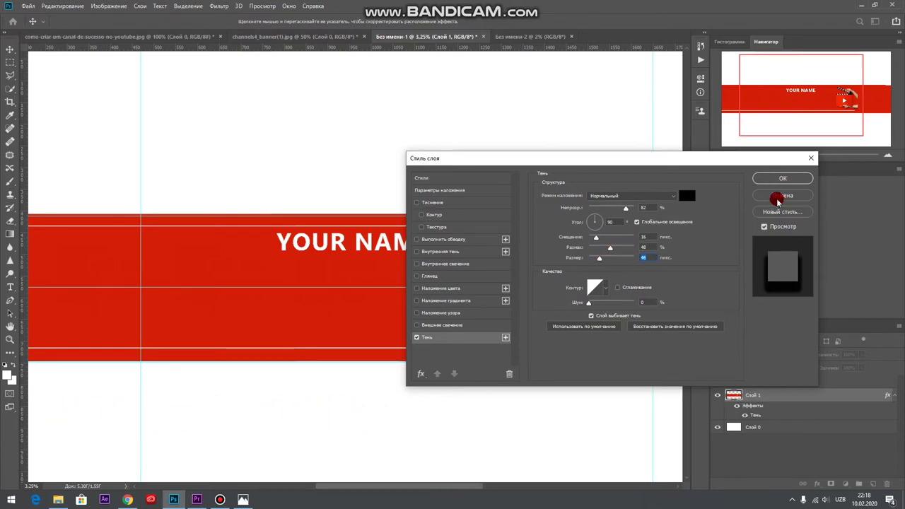
left_click(751, 382)
Give YOUR NAME a drop shadow: 89% opacity, 0 px distance, 78% spread, 196 px size.
left_click(818, 485)
left_click(818, 477)
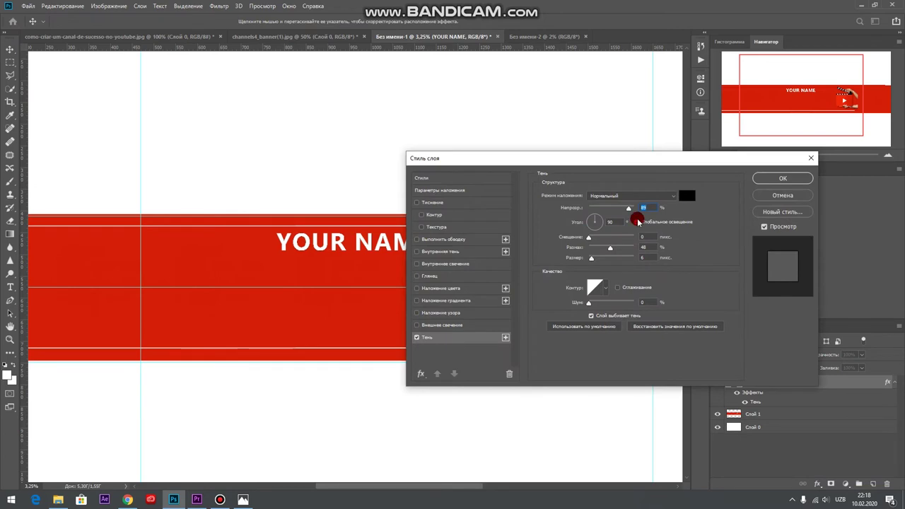
mouse_move(593, 258)
left_mouse_down()
mouse_move(623, 260)
mouse_move(621, 248)
left_mouse_up()
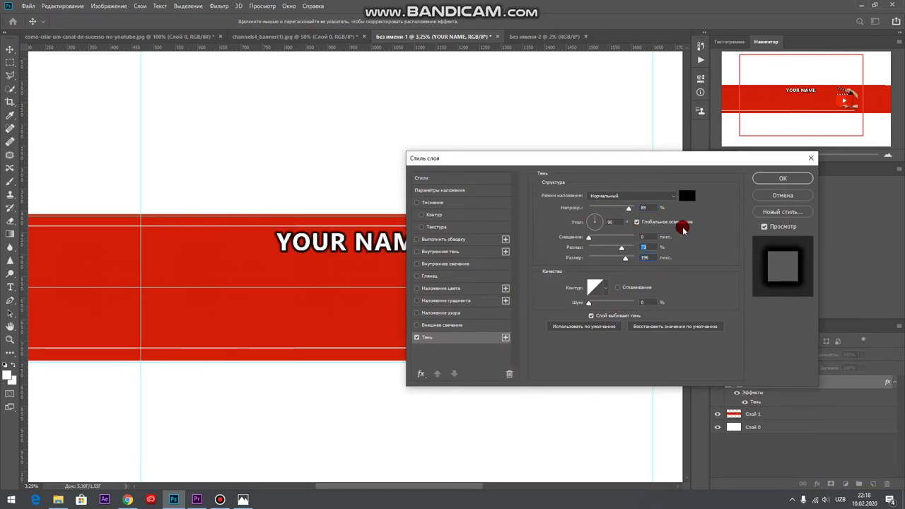
left_click(770, 178)
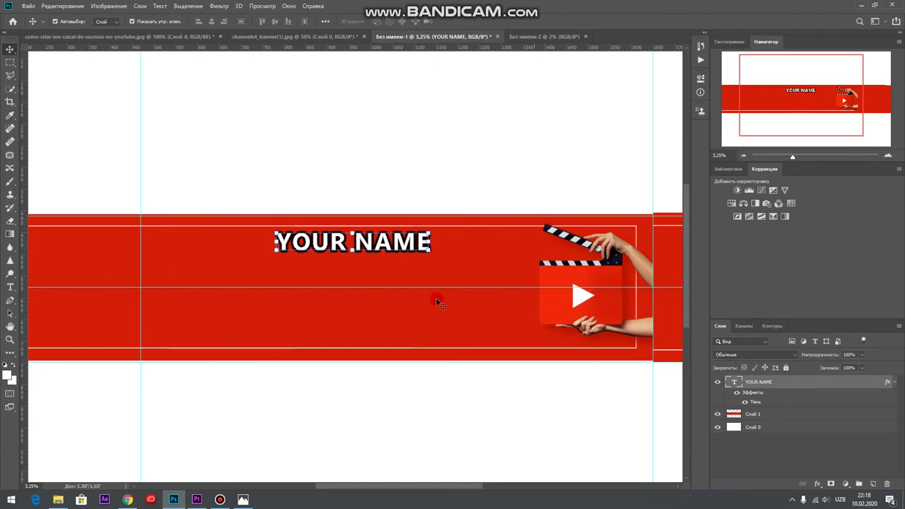
Use Layer Style > Create Layer to split the title's drop shadow into 'Тень YOUR NAME'.
left_click(140, 6)
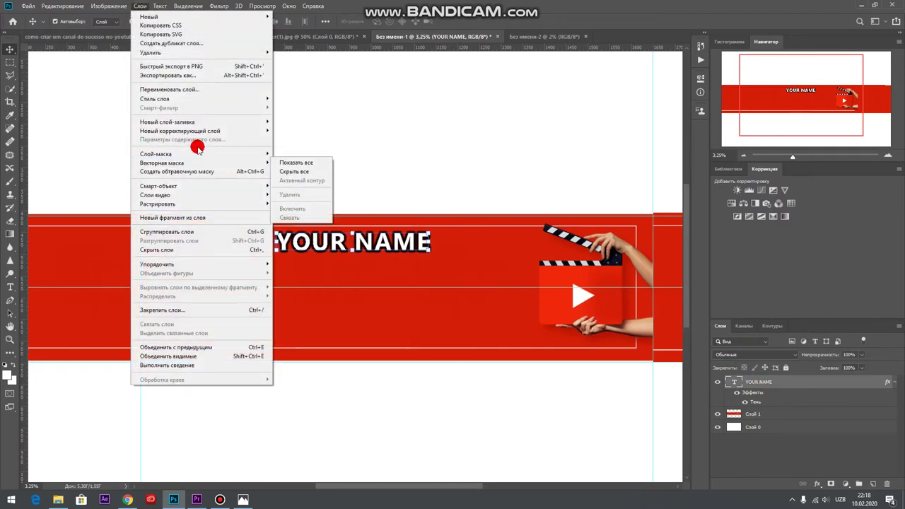
mouse_move(155, 154)
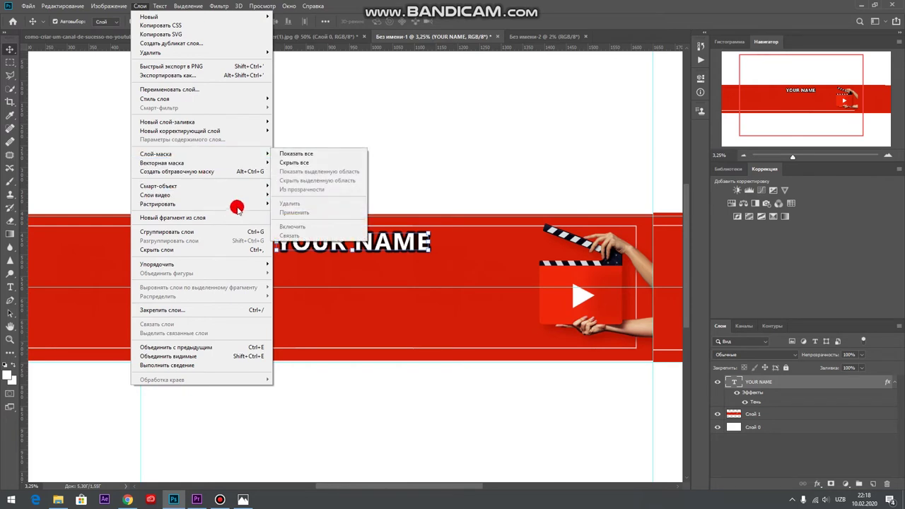
left_click(246, 198)
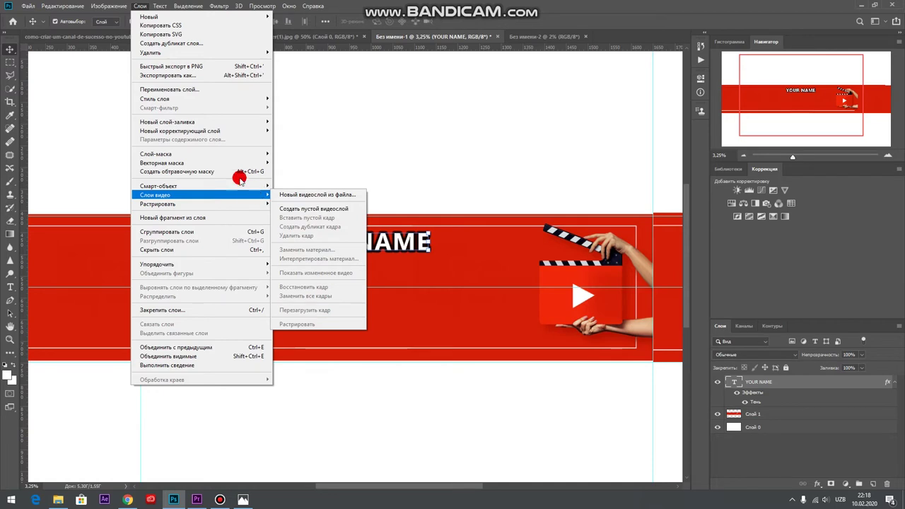
mouse_move(155, 99)
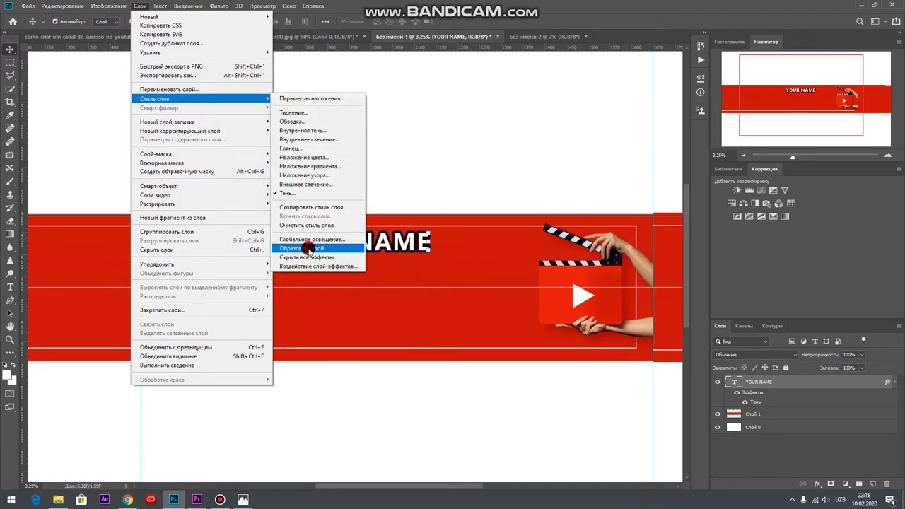
left_click(309, 250)
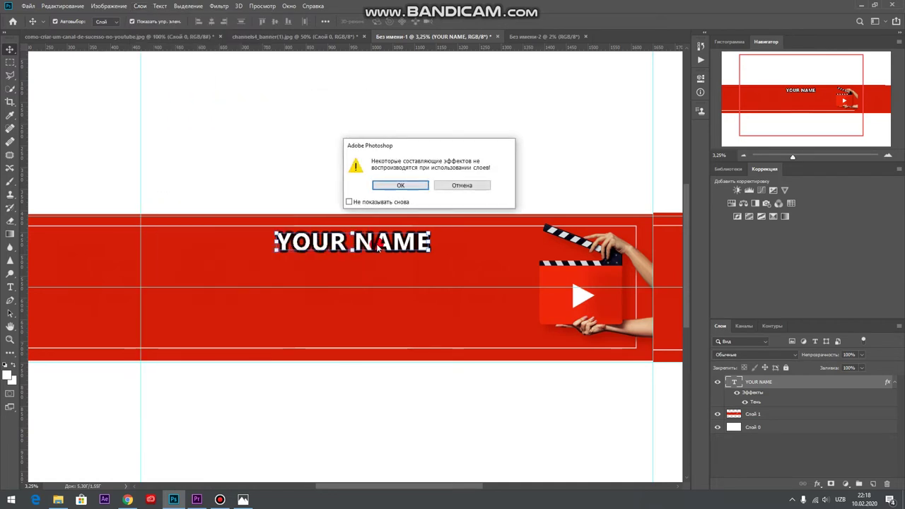
left_click(401, 186)
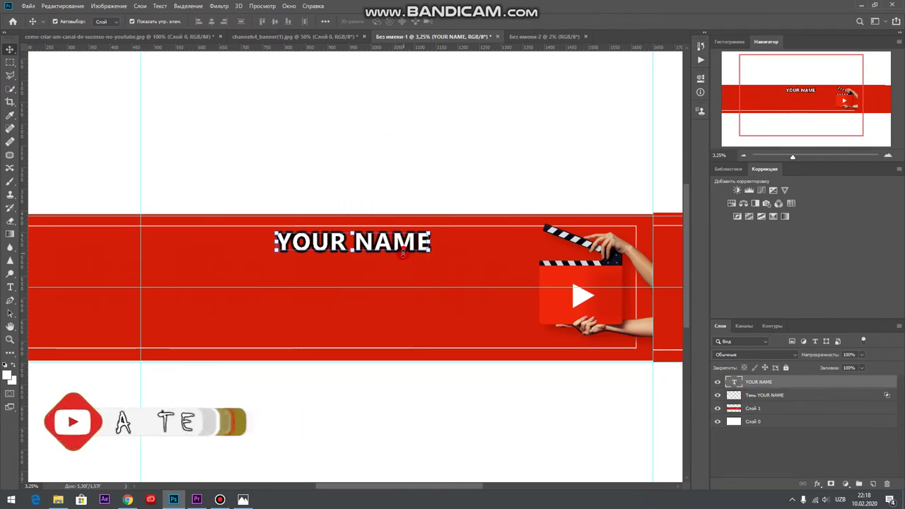
key("ctrl+t")
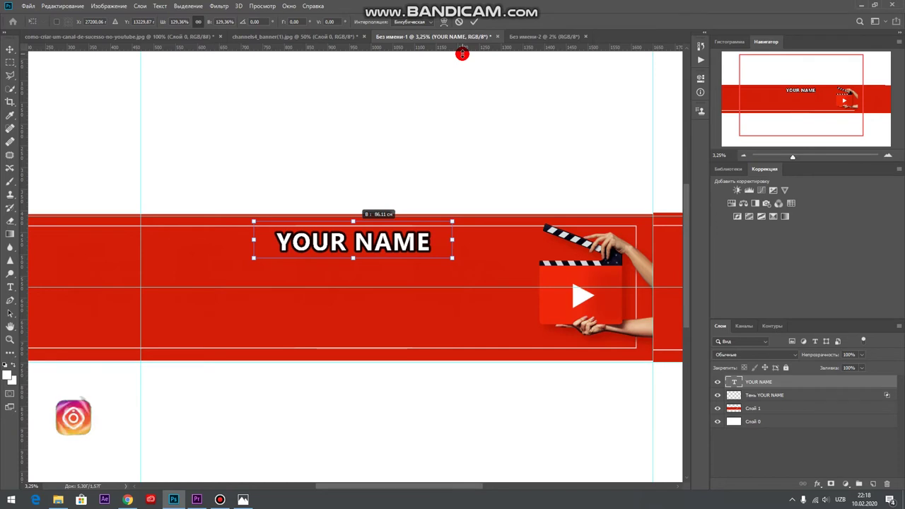
Position the black shadow text just below and behind the white YOUR NAME title.
key("Return")
left_click(359, 241)
mouse_move(368, 236)
left_mouse_down()
mouse_move(380, 258)
mouse_move(379, 301)
left_mouse_up()
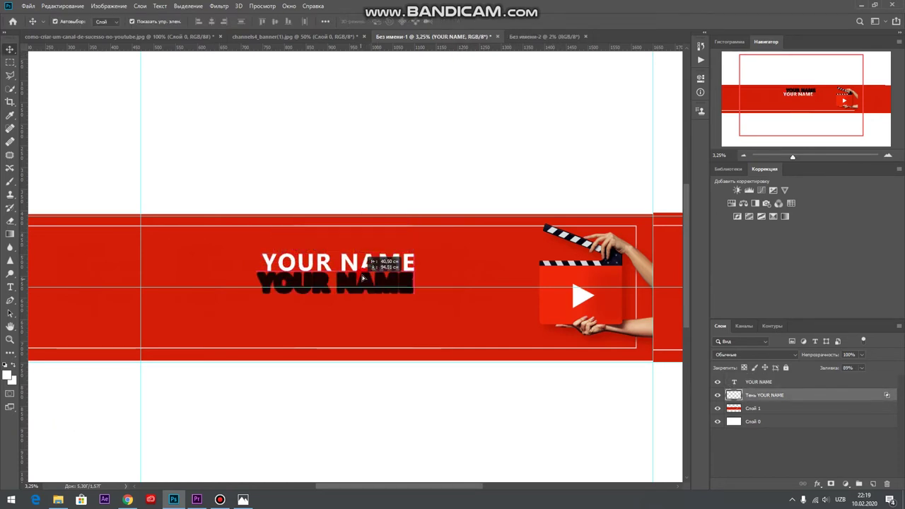
left_click_drag(361, 260, 365, 245)
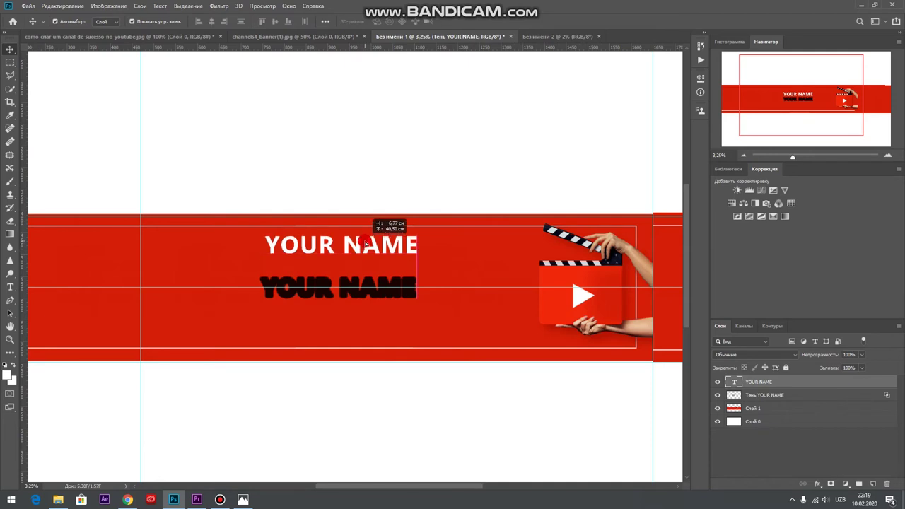
left_click_drag(360, 291, 364, 258)
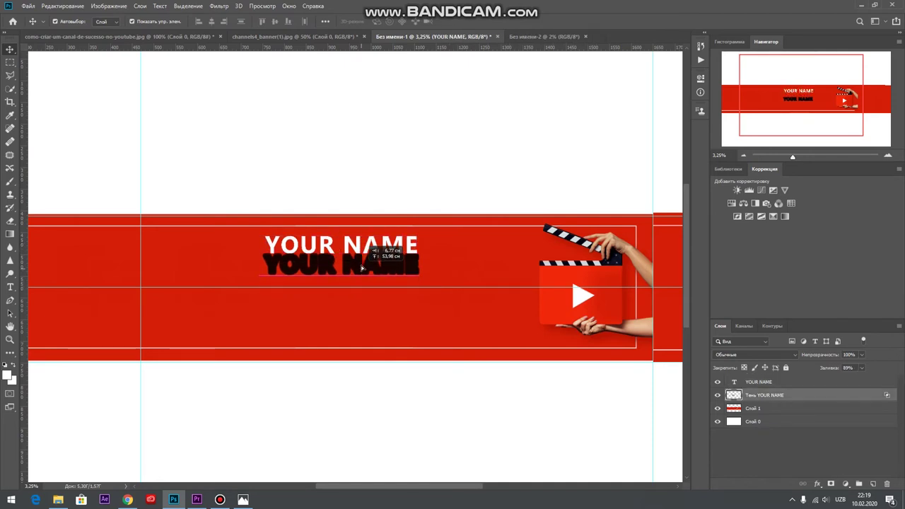
left_click_drag(364, 258, 364, 259)
right_click(364, 259)
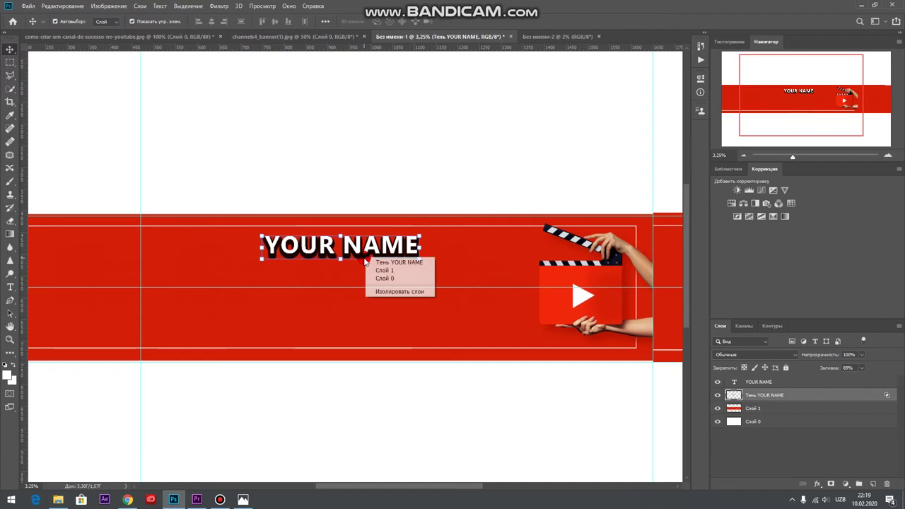
left_click(65, 6)
Skew the shadow layer leftward and further to the side, then commit.
left_click(65, 7)
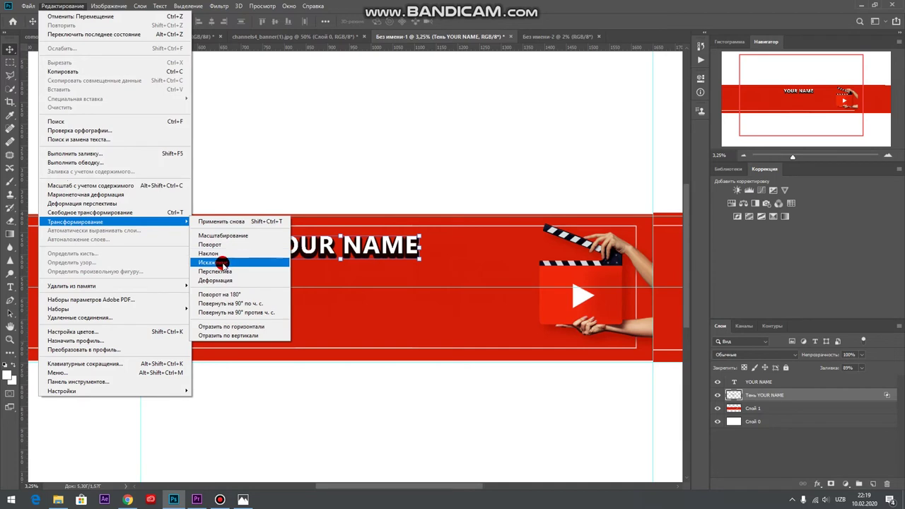
left_click(215, 271)
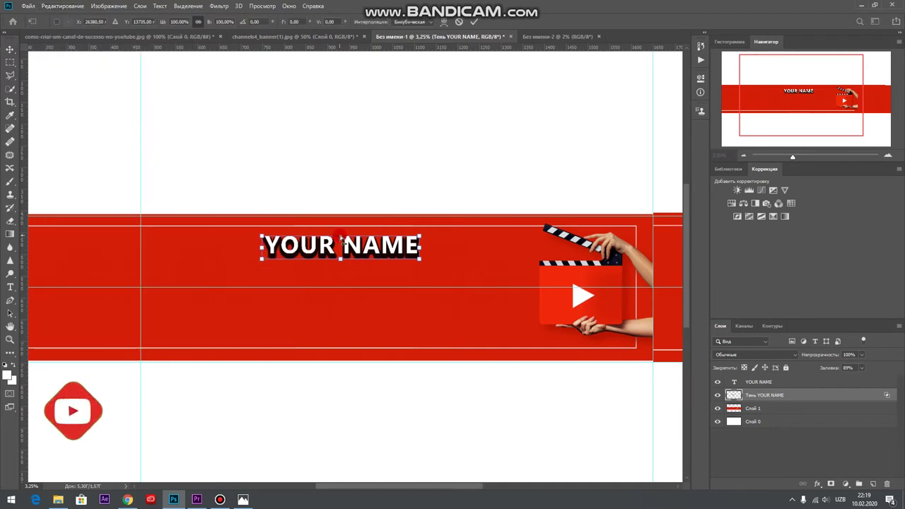
mouse_move(342, 252)
left_mouse_down()
mouse_move(322, 257)
mouse_move(348, 274)
mouse_move(340, 244)
left_mouse_up()
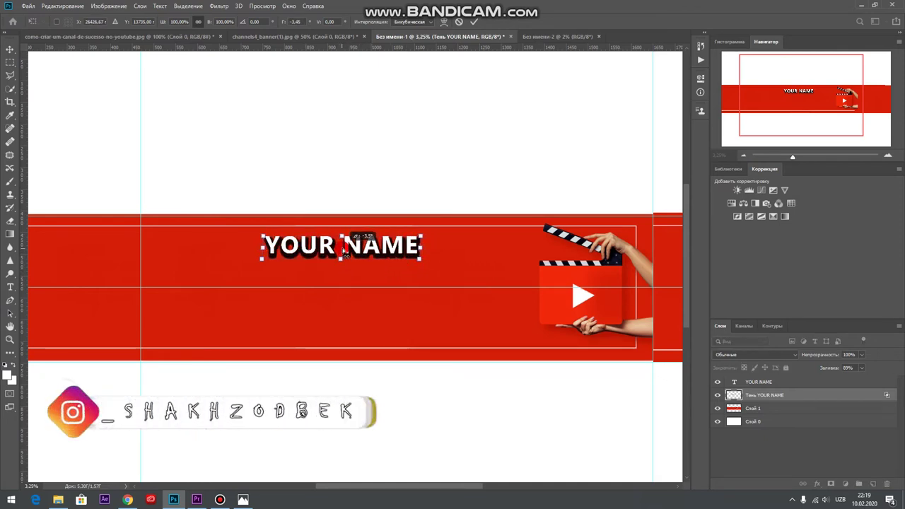
left_click(62, 6)
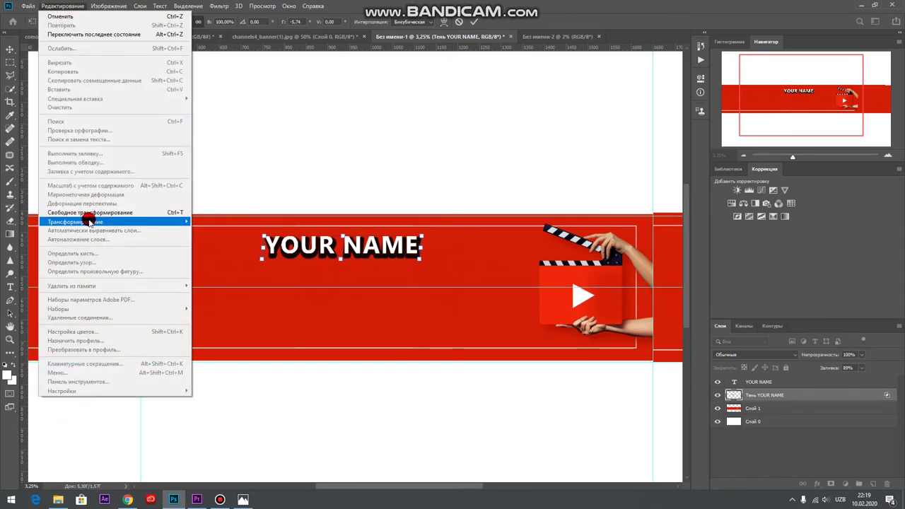
mouse_move(74, 222)
left_click(209, 249)
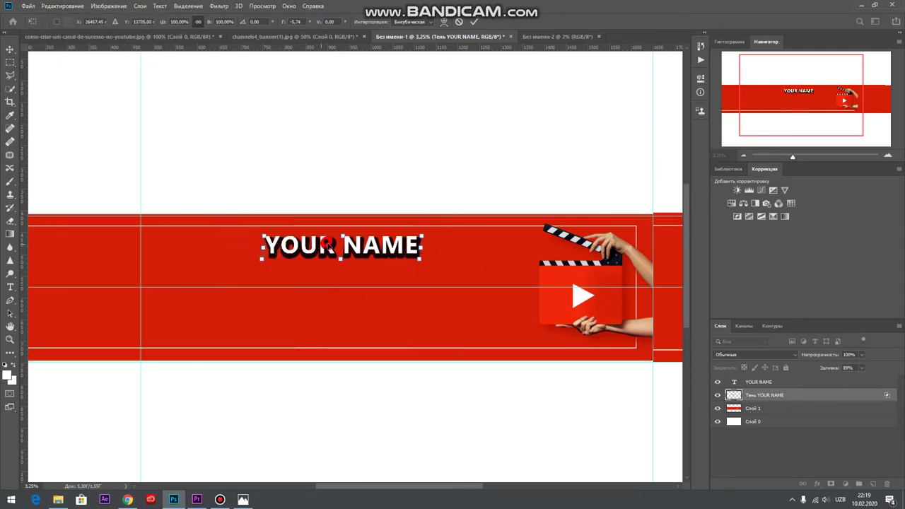
left_click_drag(340, 259, 335, 269)
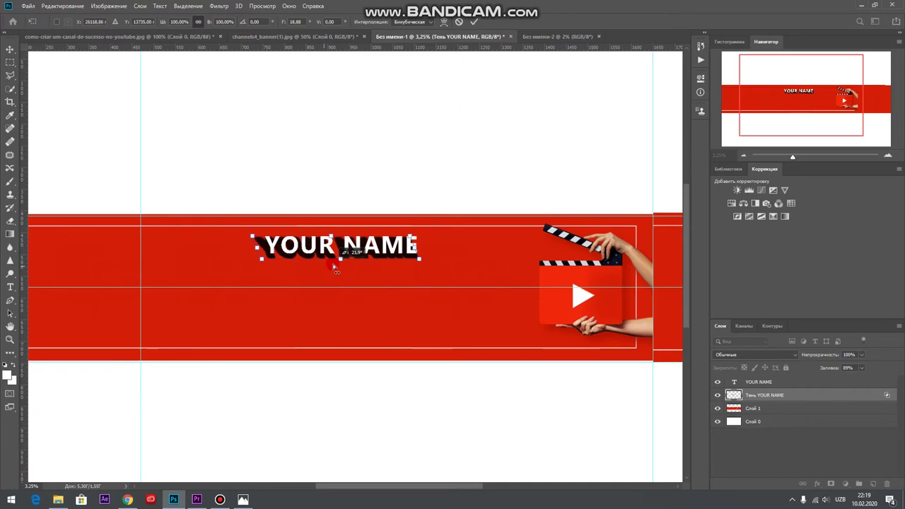
left_click(463, 22)
Skew the top of the shadow rightward into a slanted trailing shadow.
left_click(62, 5)
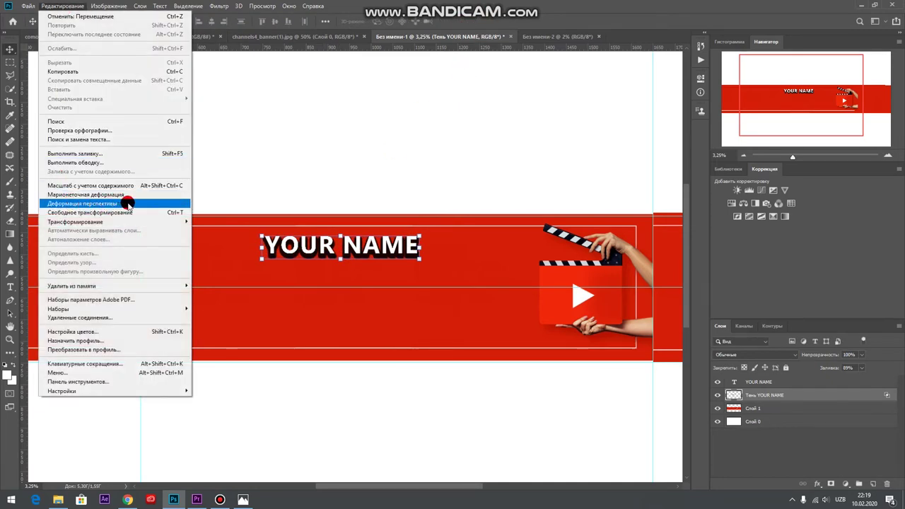
mouse_move(75, 221)
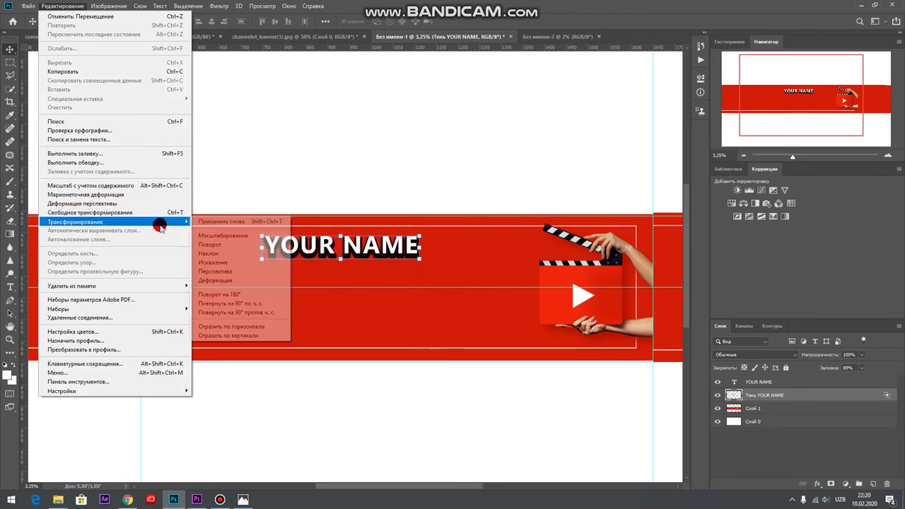
left_click(221, 249)
mouse_move(342, 242)
left_mouse_down()
mouse_move(453, 266)
mouse_move(352, 264)
left_mouse_up()
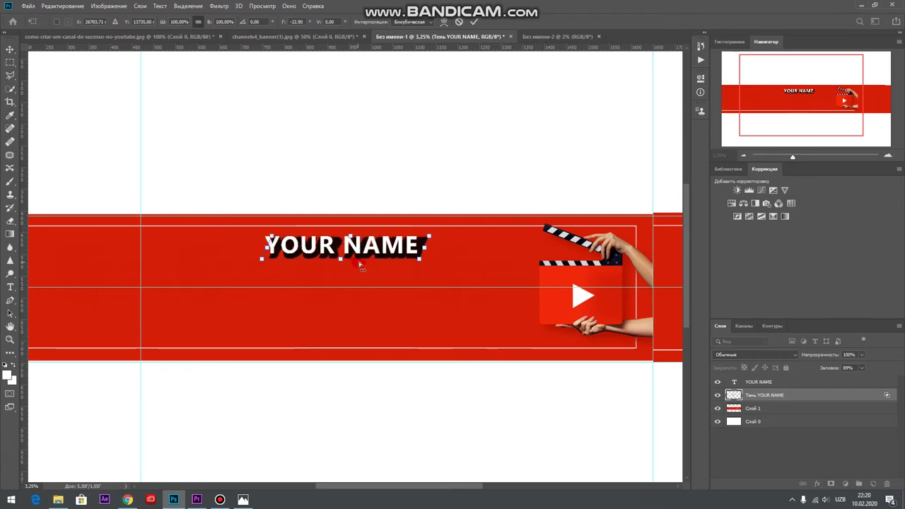
key("Return")
Merge the YOUR NAME text layer with its shadow layer.
left_click(758, 382)
right_click(759, 382)
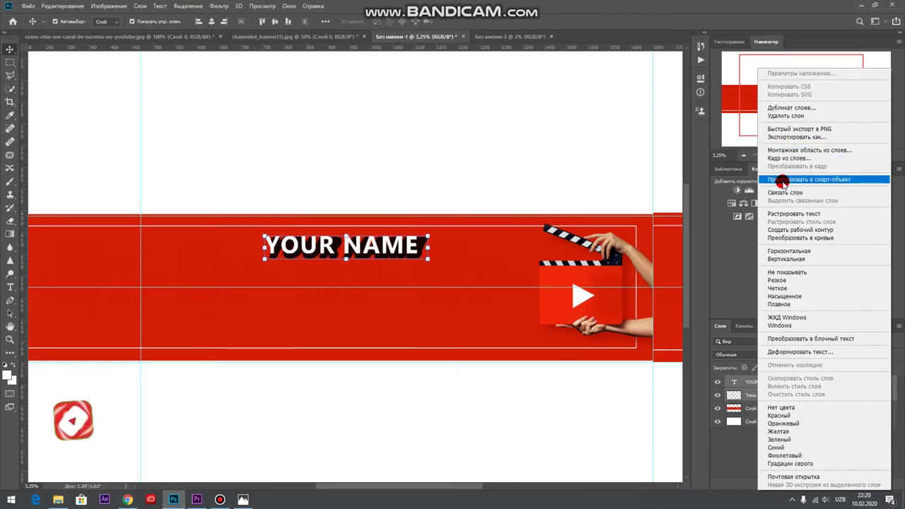
left_click(729, 388)
right_click(757, 395)
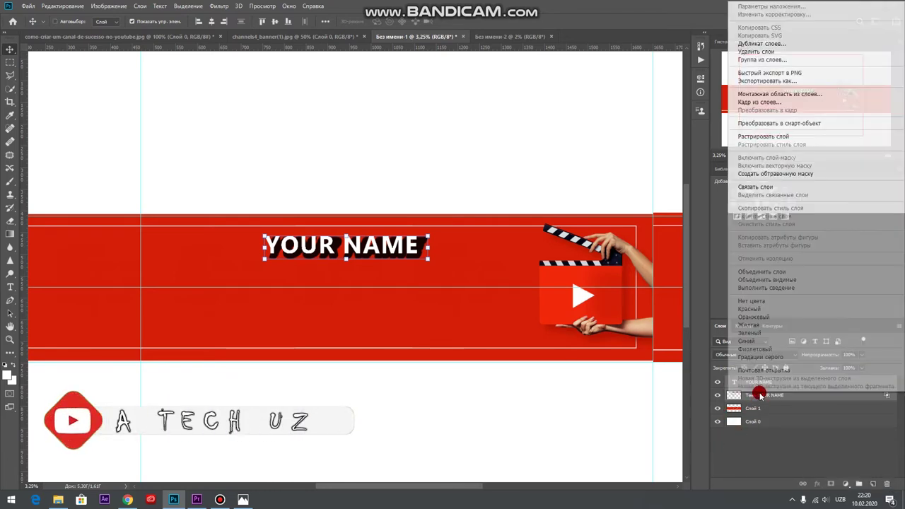
left_click(753, 272)
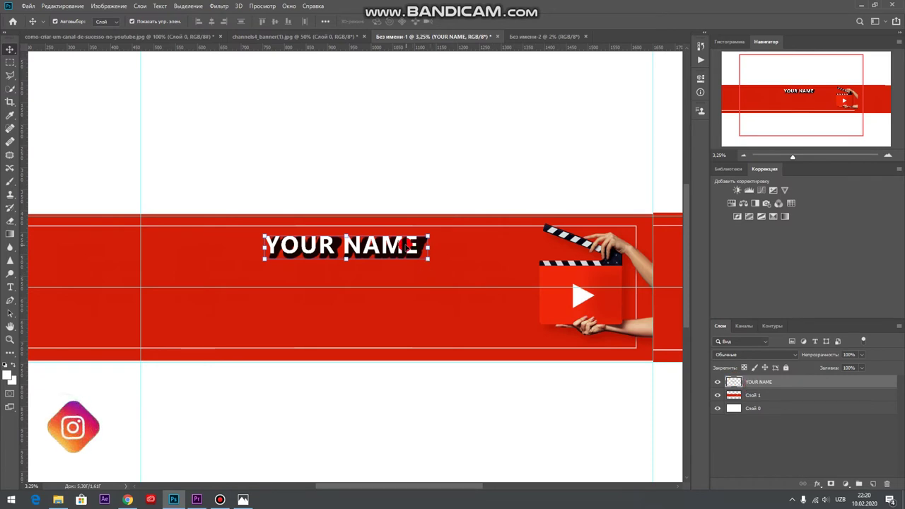
Duplicate the merged title, flip the copy vertically and place it beneath the original.
left_click_drag(405, 245, 405, 260)
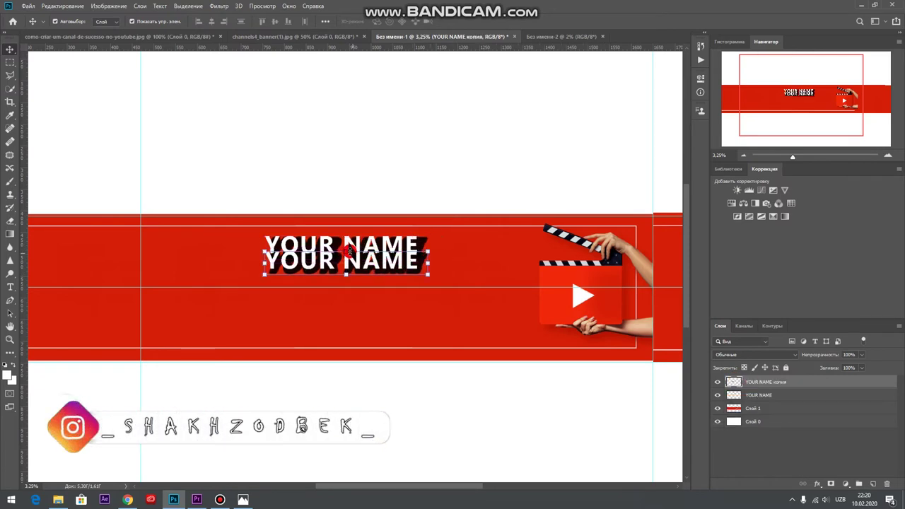
mouse_move(346, 253)
left_mouse_down()
mouse_move(345, 304)
mouse_move(351, 275)
left_mouse_up()
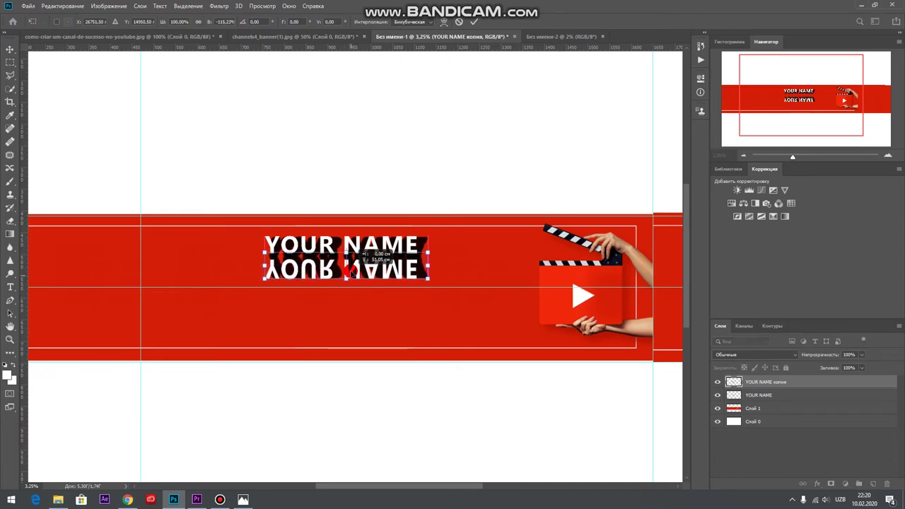
left_click_drag(351, 274, 346, 280)
left_click_drag(761, 386, 765, 394)
Set the flipped reflection copy's blend mode to Soft Light.
scroll(337, 249, "up", 2)
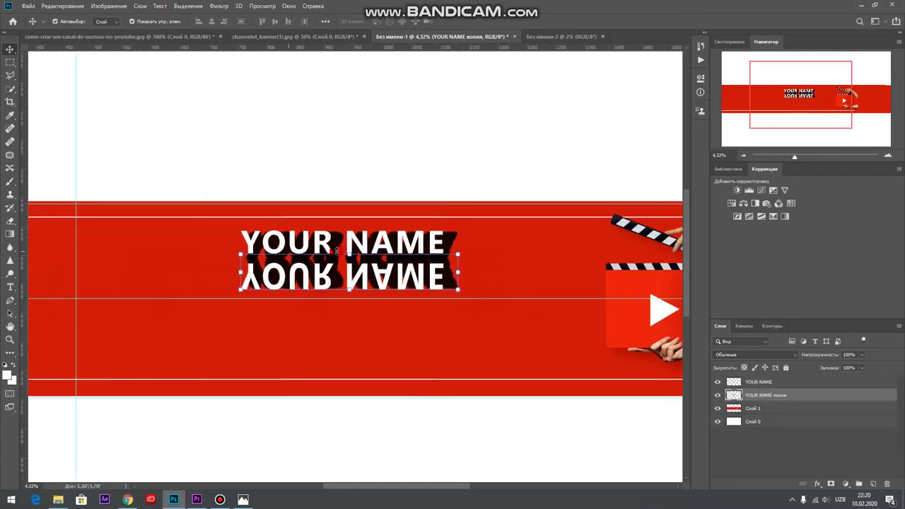
scroll(336, 249, "up", 3)
left_click(750, 343)
left_click(736, 341)
left_click(751, 355)
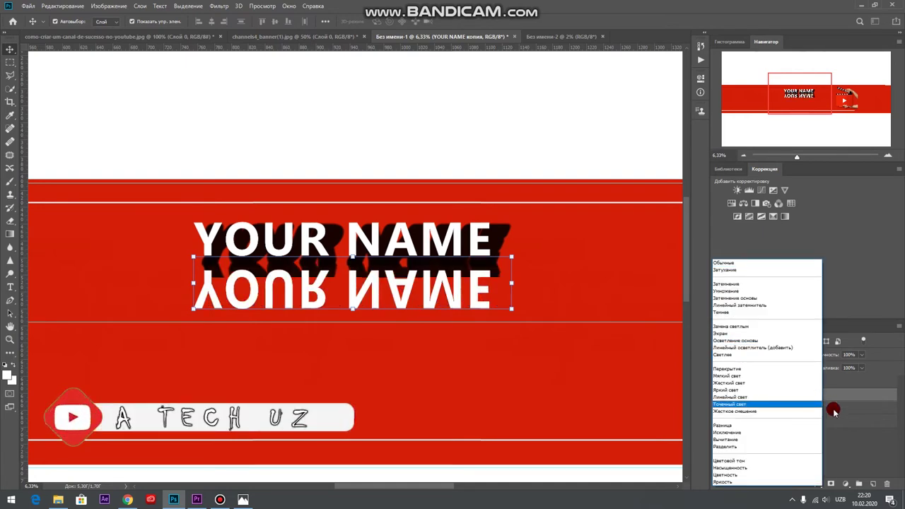
left_click(753, 376)
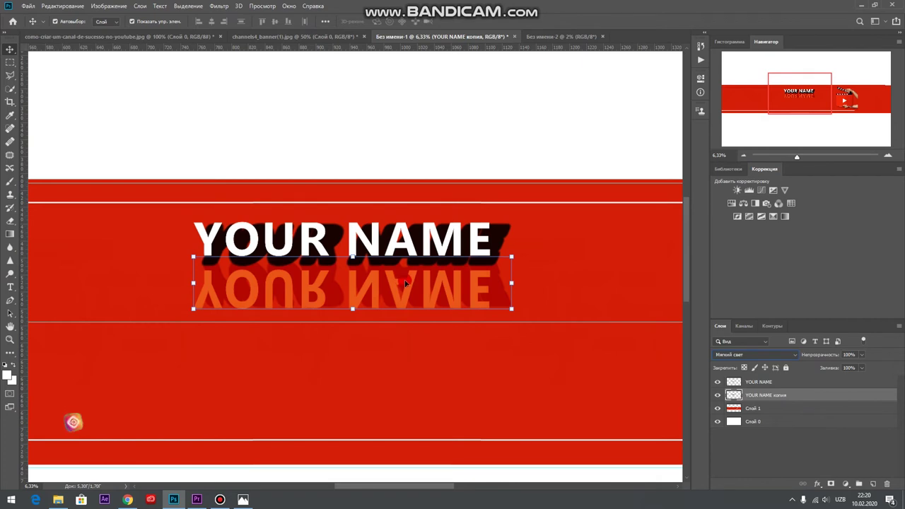
left_click(337, 347)
left_click(9, 221)
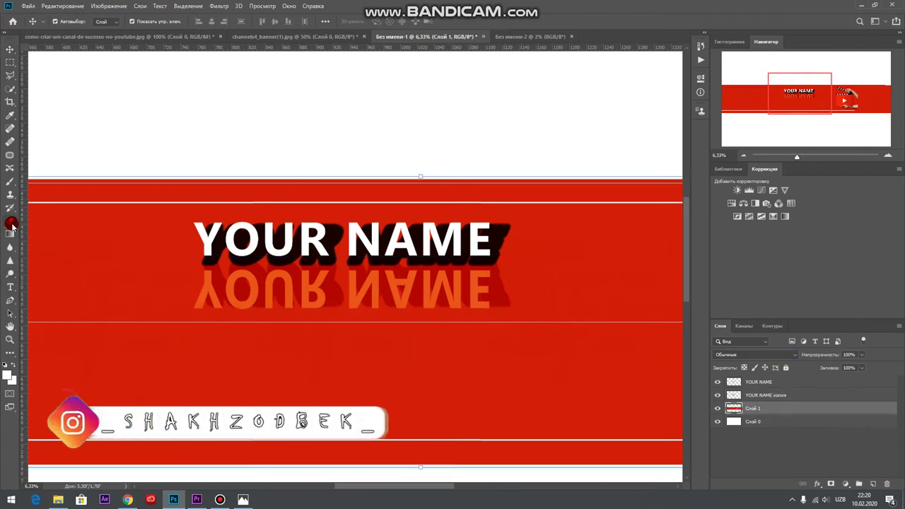
Set the eraser to a large 275 px brush.
right_click(185, 292)
type("275 пикс.")
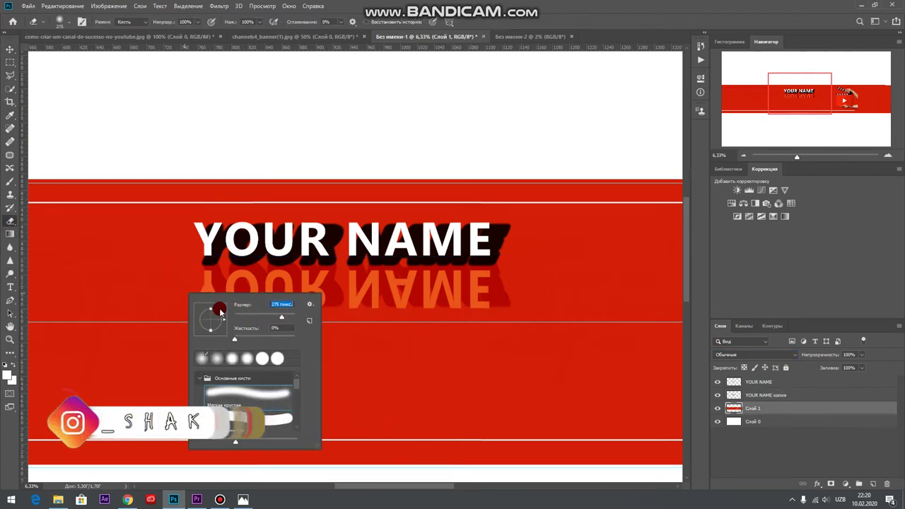
key("Return")
right_click(258, 317)
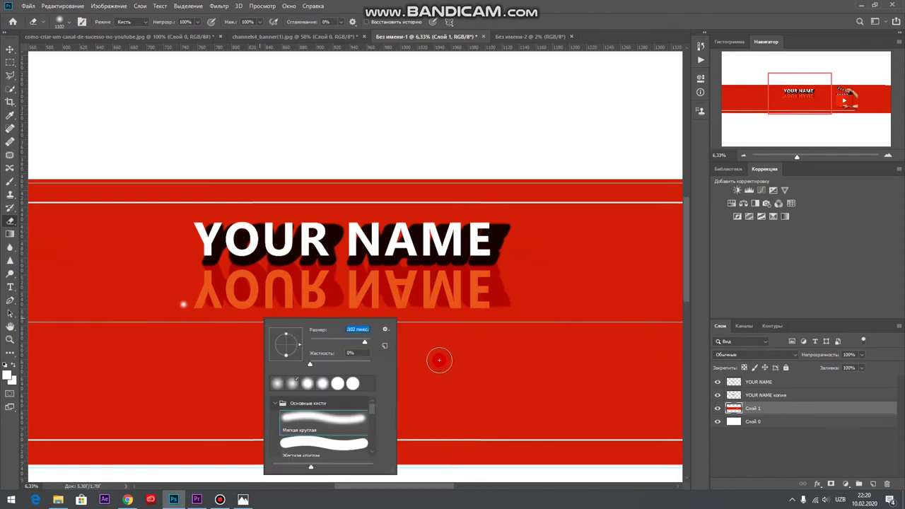
key("Return")
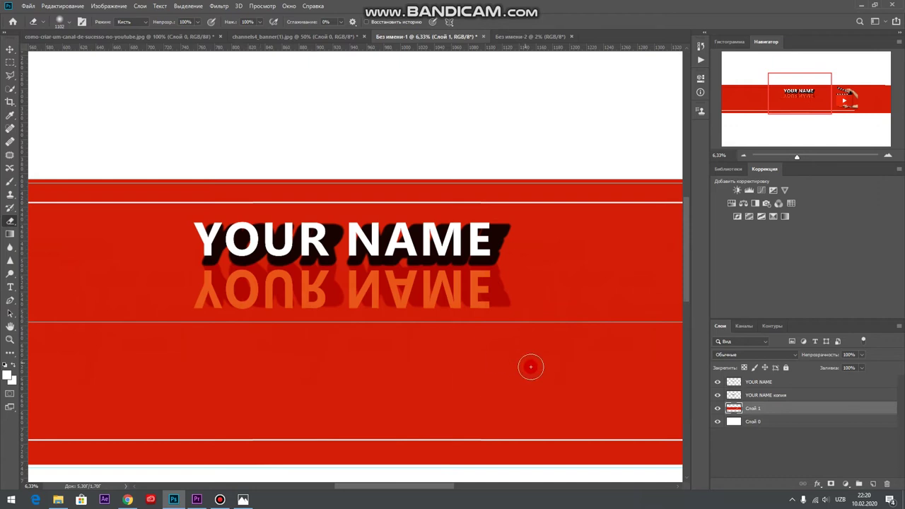
Erase the lower part of the 'YOUR NAME копия' reflection layer.
left_click(761, 395)
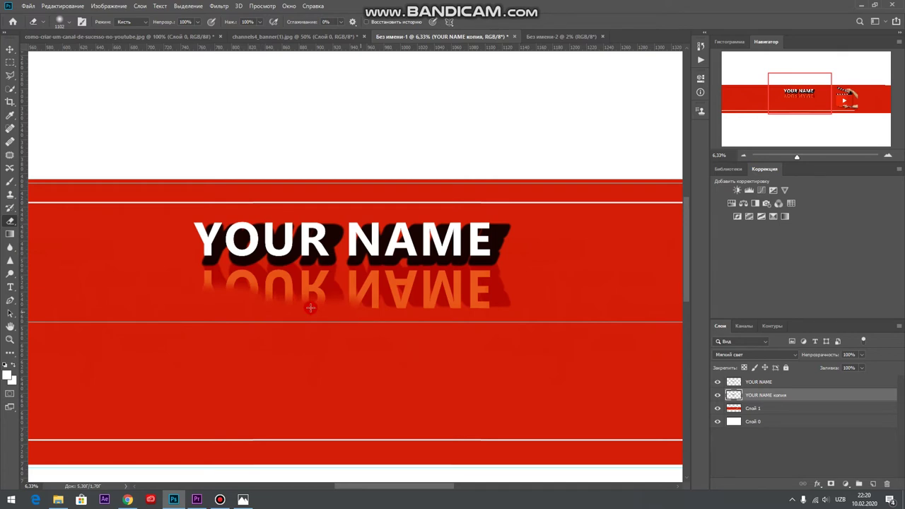
left_click_drag(408, 307, 508, 303)
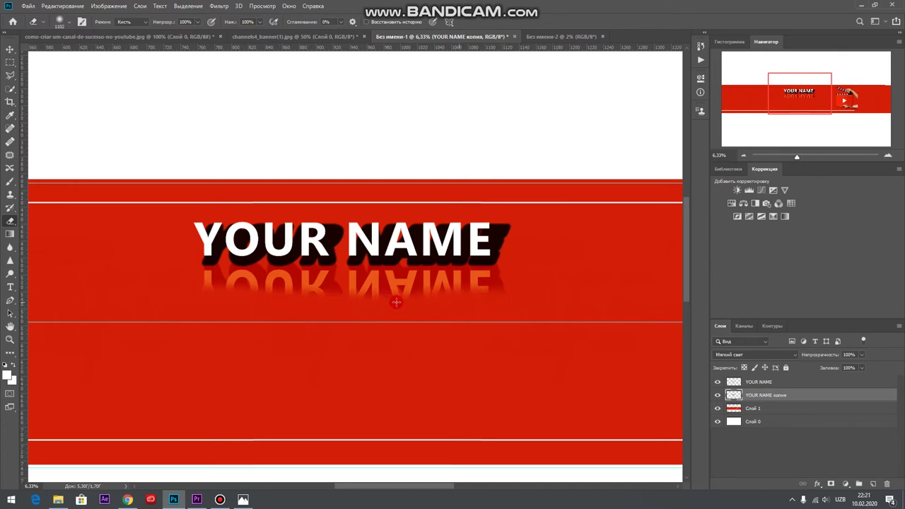
scroll(349, 306, "down", 1)
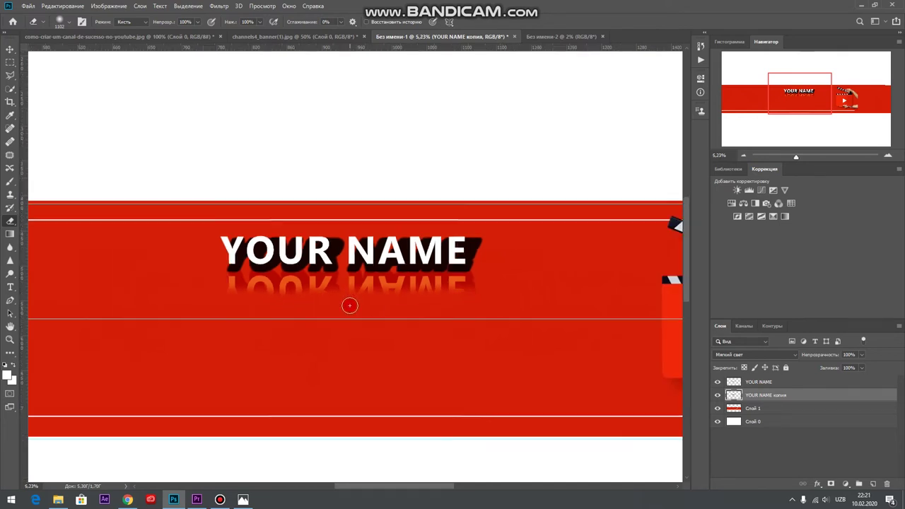
scroll(347, 311, "down", 3)
left_click(11, 51)
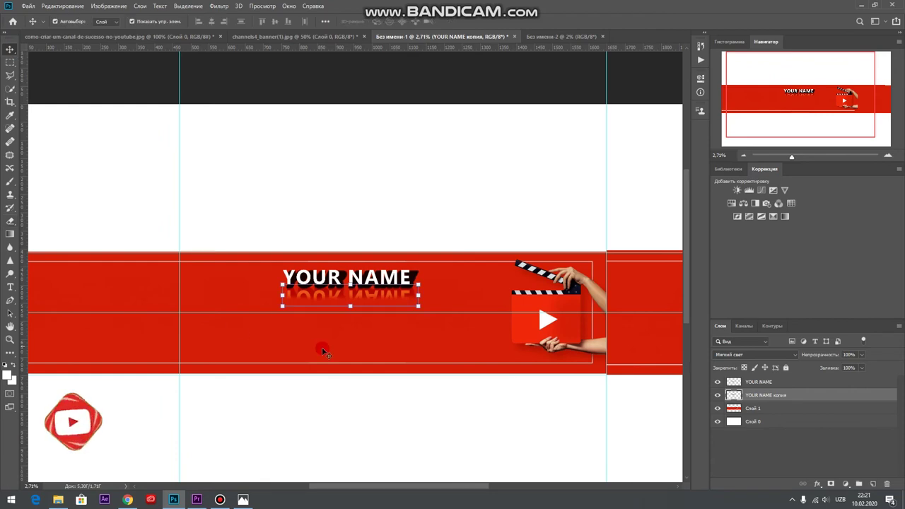
scroll(322, 342, "up", 1)
left_click(273, 318)
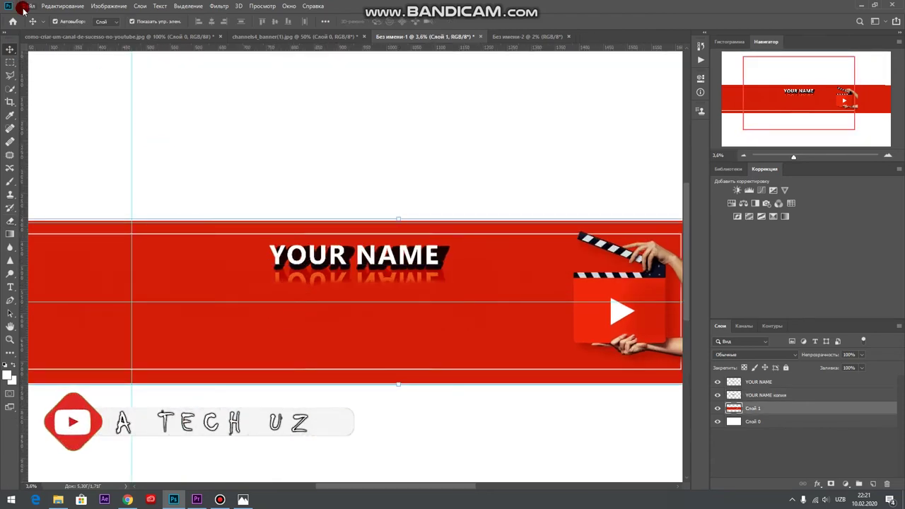
Search Google Images for 'instagram logo png' and preview a transparent logo.
left_click(127, 500)
left_click(127, 8)
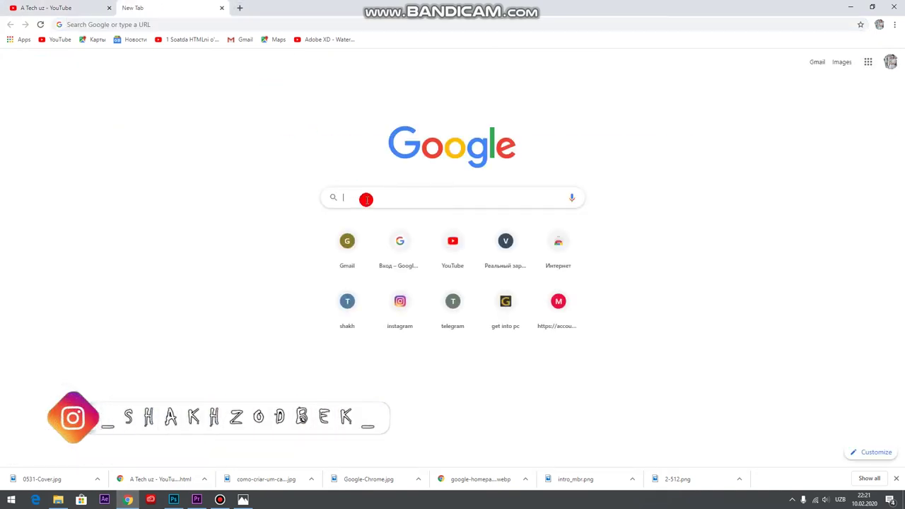
type("instagra")
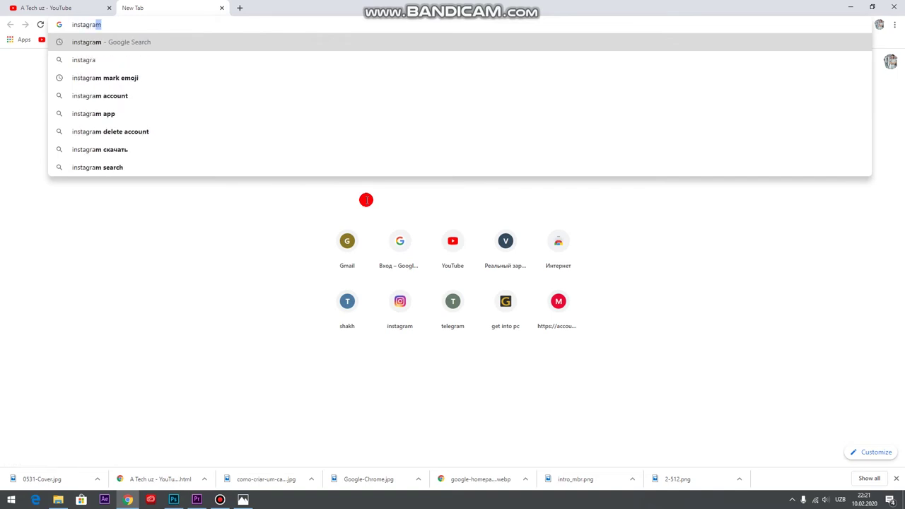
type("m logo")
left_click(81, 59)
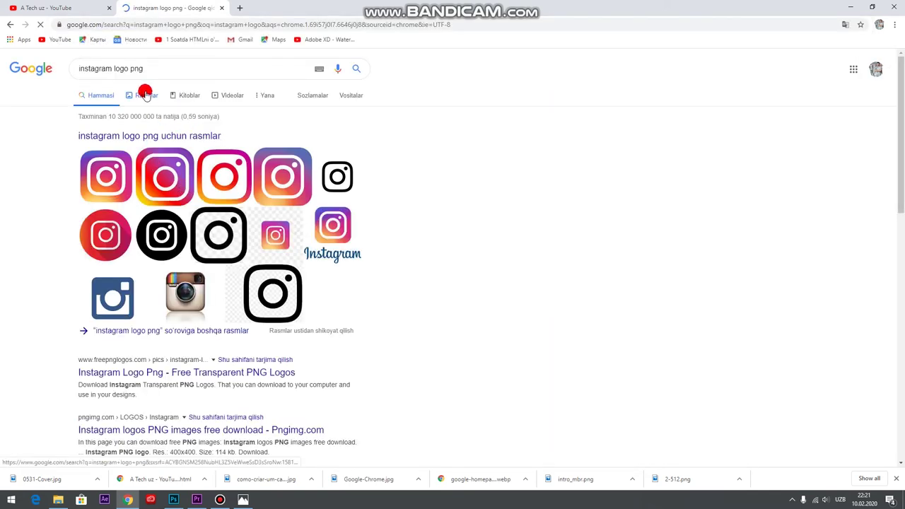
left_click(144, 95)
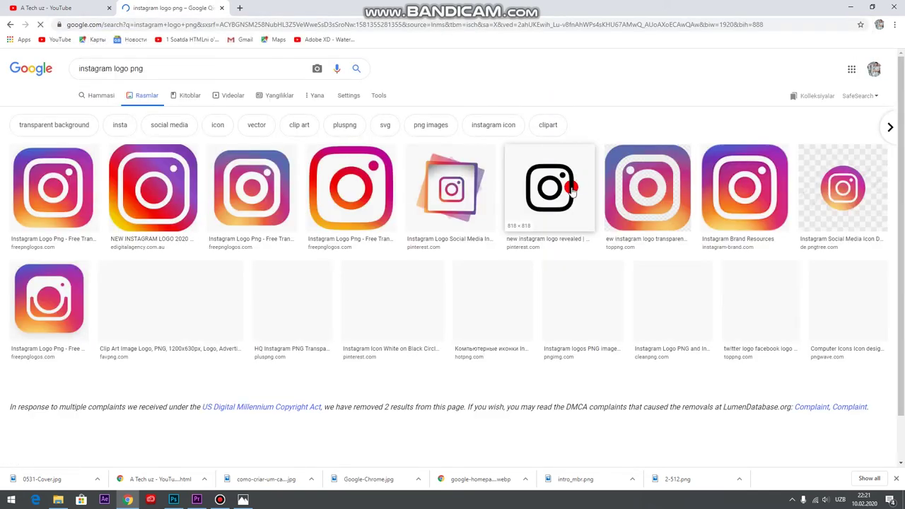
left_click(649, 187)
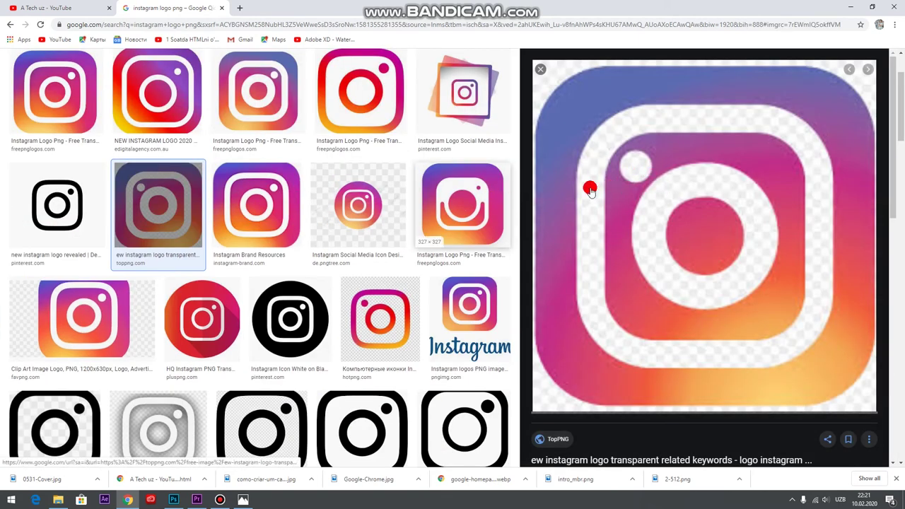
Save the Instagram logo PNG, show it in its folder and drag it into the banner.
right_click(659, 163)
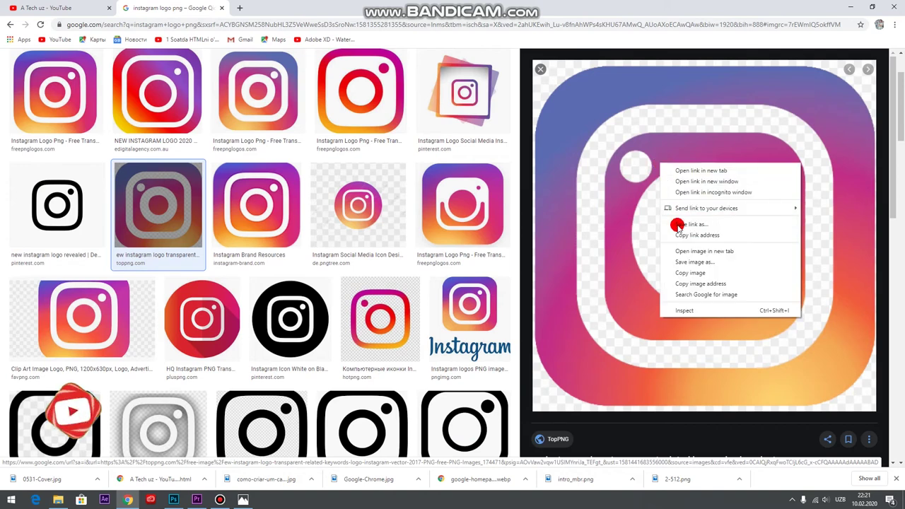
left_click(683, 263)
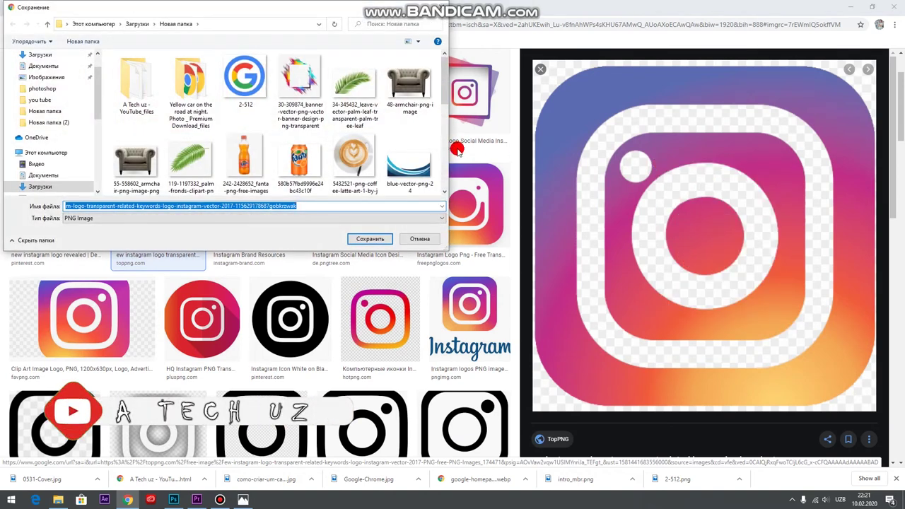
scroll(457, 150, "up", 2)
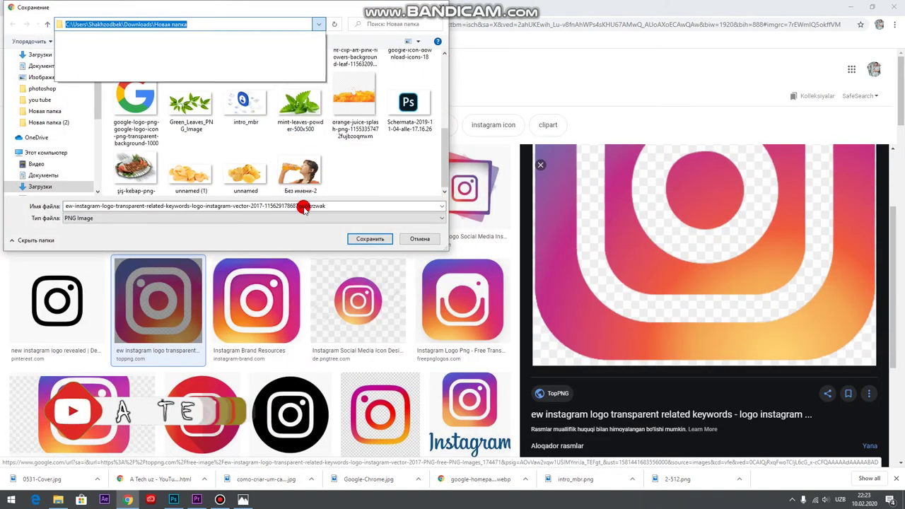
left_click(369, 238)
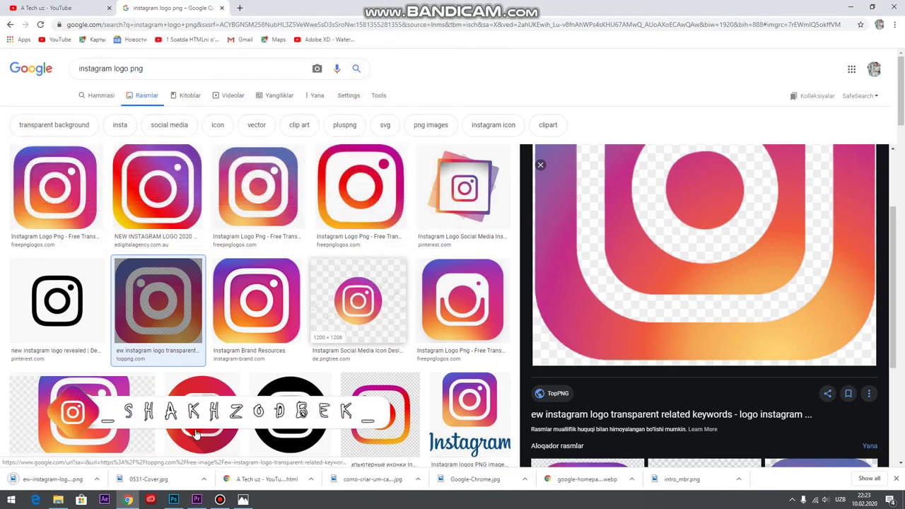
left_click(97, 481)
left_click(131, 445)
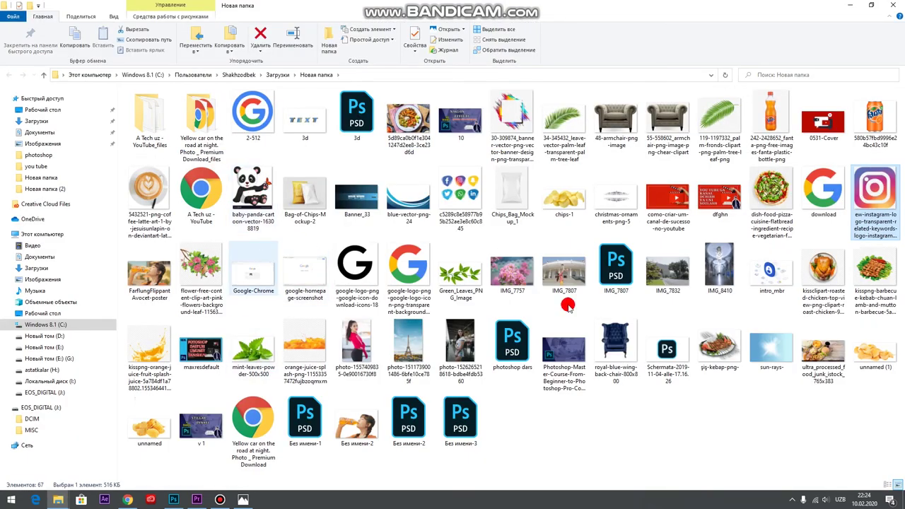
mouse_move(789, 285)
left_mouse_down()
mouse_move(262, 340)
mouse_move(263, 306)
left_mouse_up()
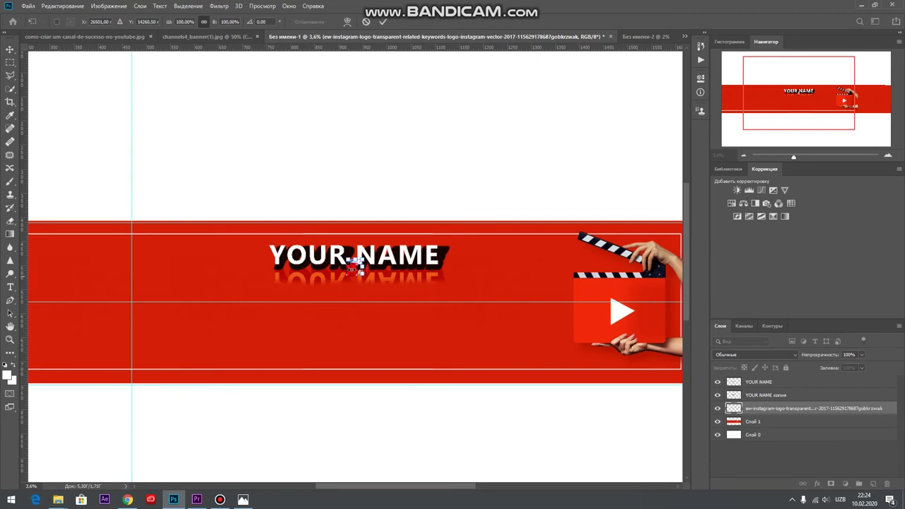
Scale the Instagram logo to a small icon at the red band's lower left, beside the guide.
mouse_move(350, 271)
left_mouse_down()
mouse_move(330, 314)
mouse_move(263, 320)
mouse_move(187, 346)
left_mouse_up()
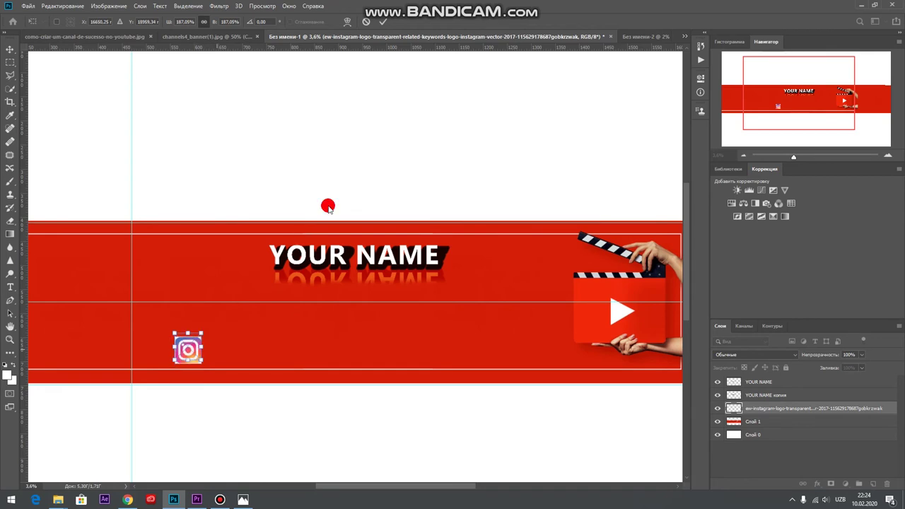
left_click(380, 22)
scroll(187, 347, "up", 3)
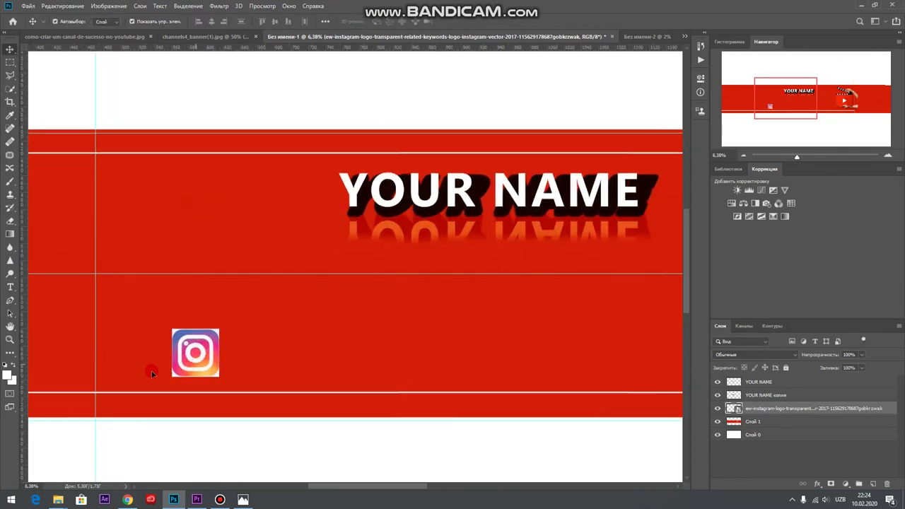
left_click_drag(180, 368, 110, 377)
left_click_drag(148, 338, 143, 344)
left_click(385, 21)
scroll(81, 357, "up", 2)
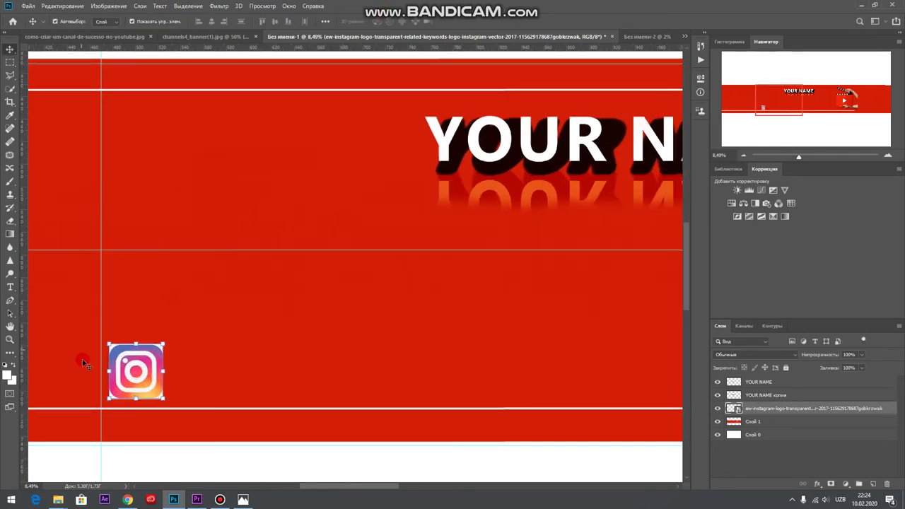
scroll(97, 357, "up", 2)
scroll(97, 357, "up", 1)
right_click(11, 222)
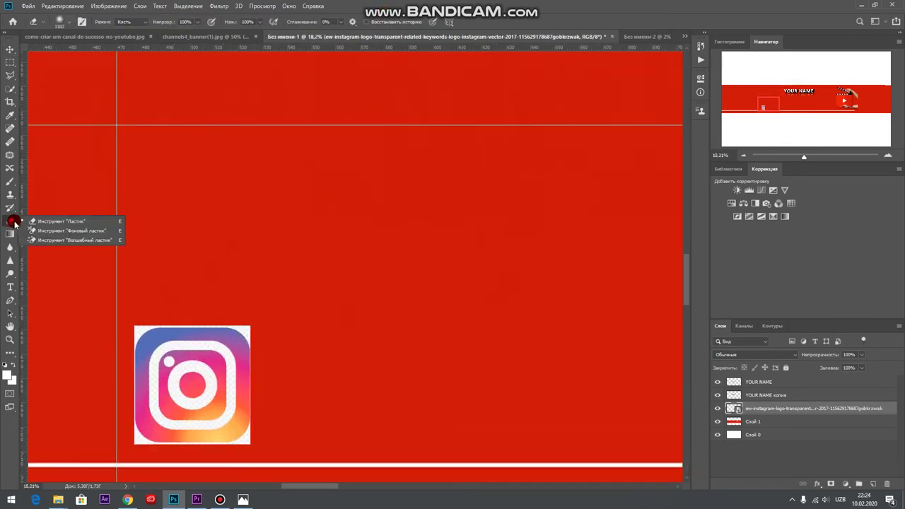
Select the Magic Eraser and rasterize the Instagram logo layer for erasing.
left_click(49, 245)
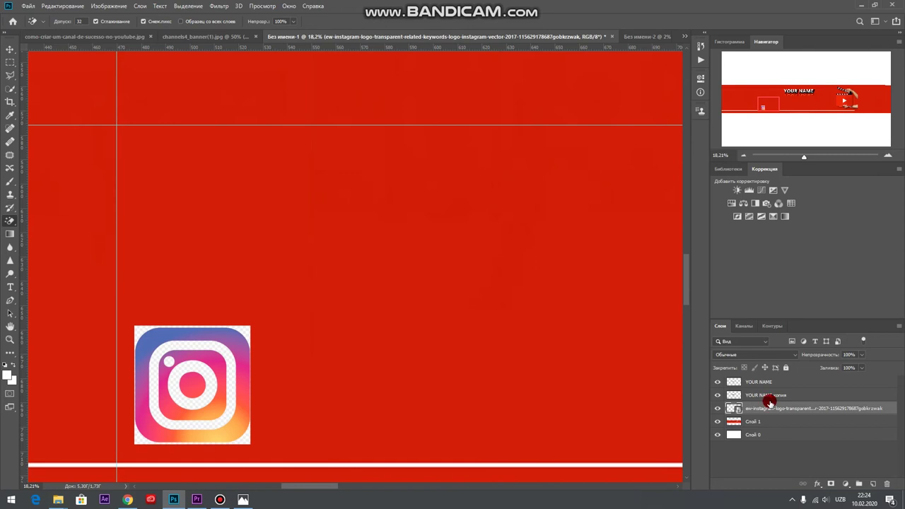
left_click(759, 382)
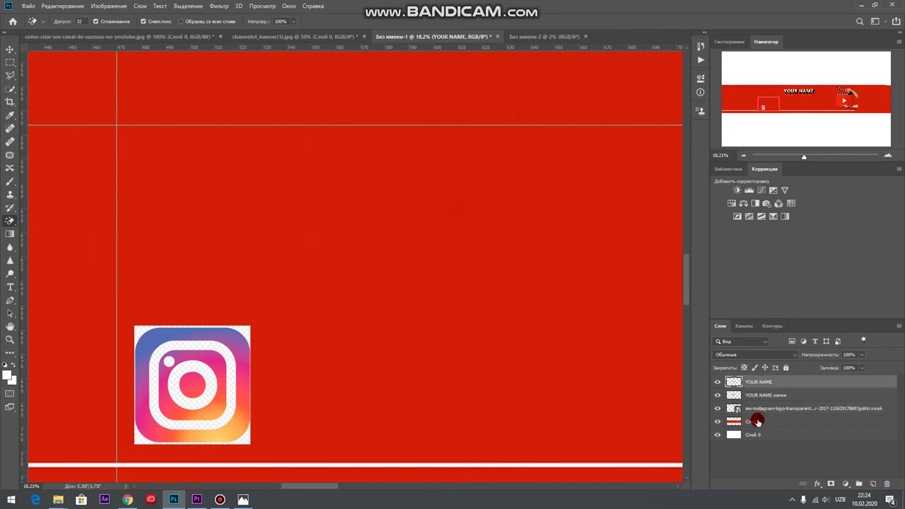
left_click(757, 421)
left_click(717, 408)
left_click(717, 408)
left_click(767, 408)
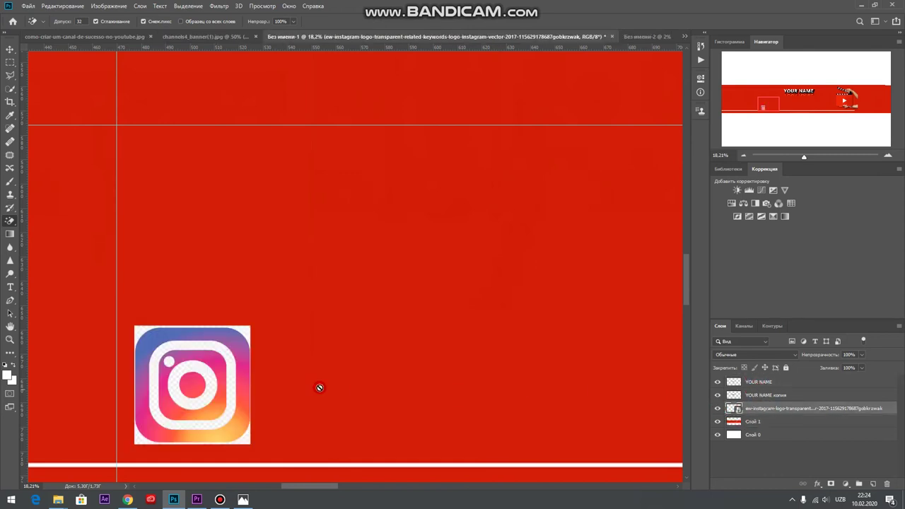
left_click(198, 352)
left_click(399, 190)
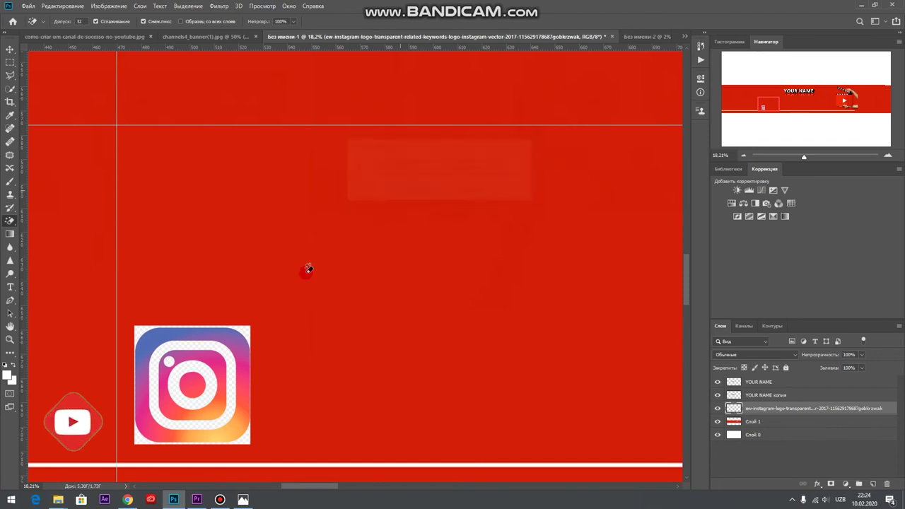
Erase the logo's white outer ring, dot and inner areas so the red band shows.
left_click(225, 341)
left_click(244, 329)
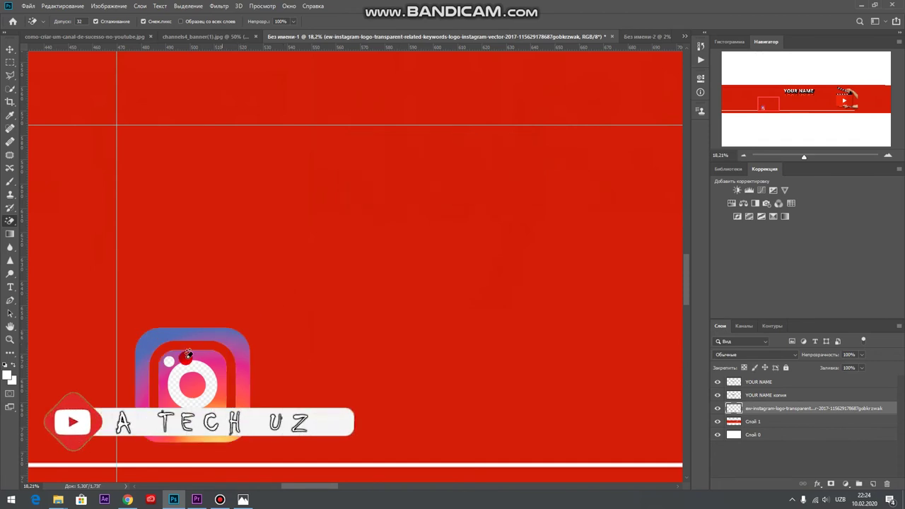
left_click(183, 368)
left_click(169, 362)
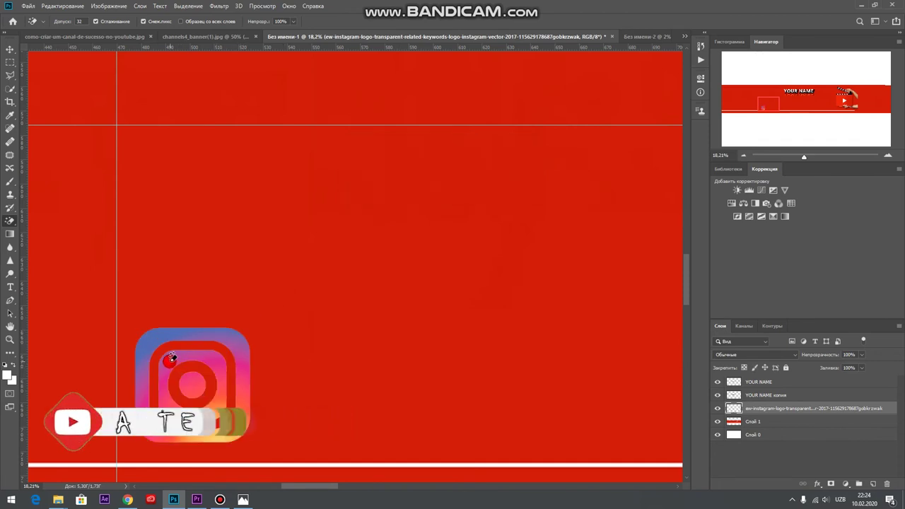
left_click(10, 50)
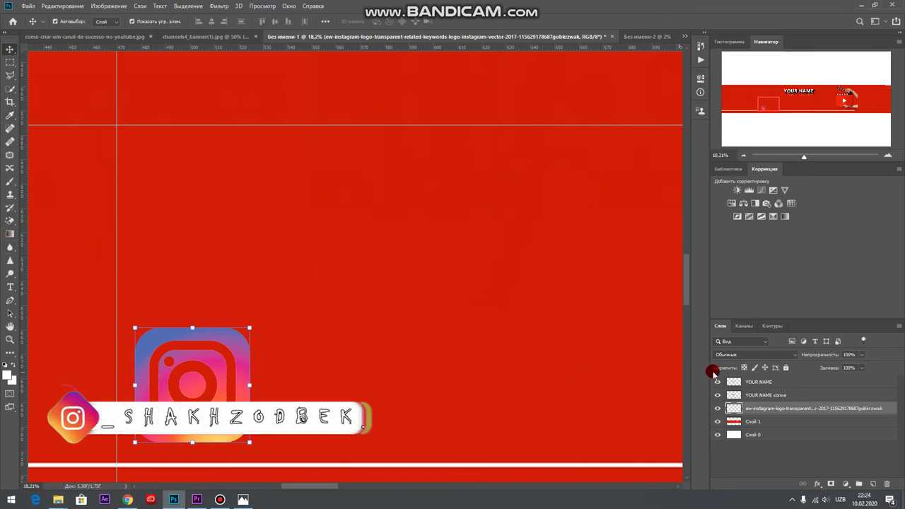
left_click(8, 286)
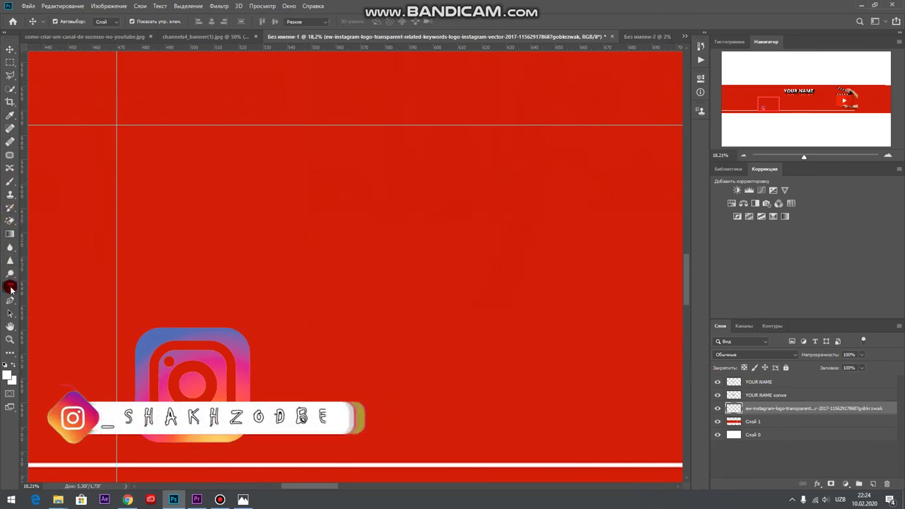
Add white 'YOUR NAME' text beside the Instagram logo and scale it up.
left_click(287, 385)
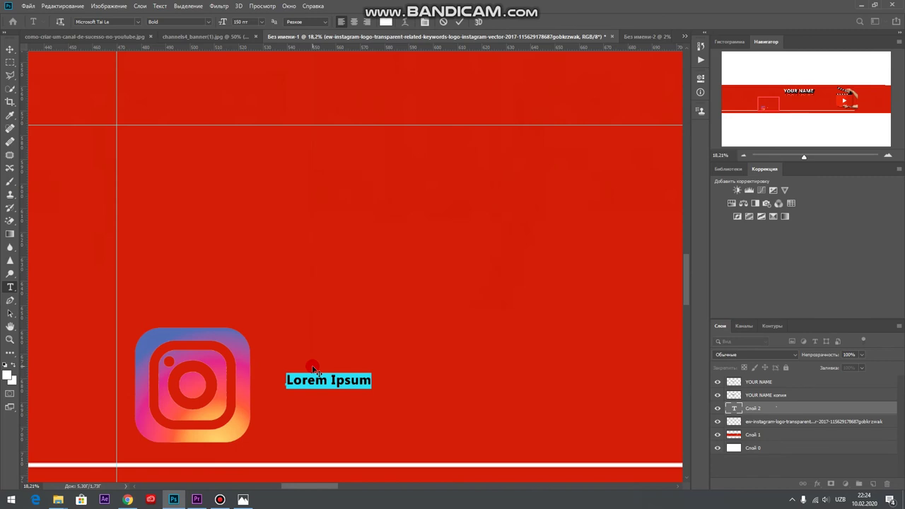
key("Left")
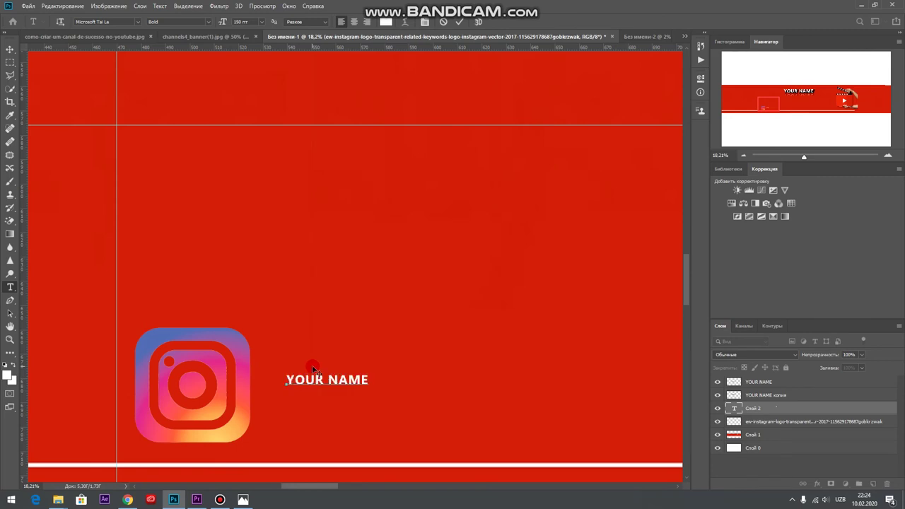
left_click(10, 48)
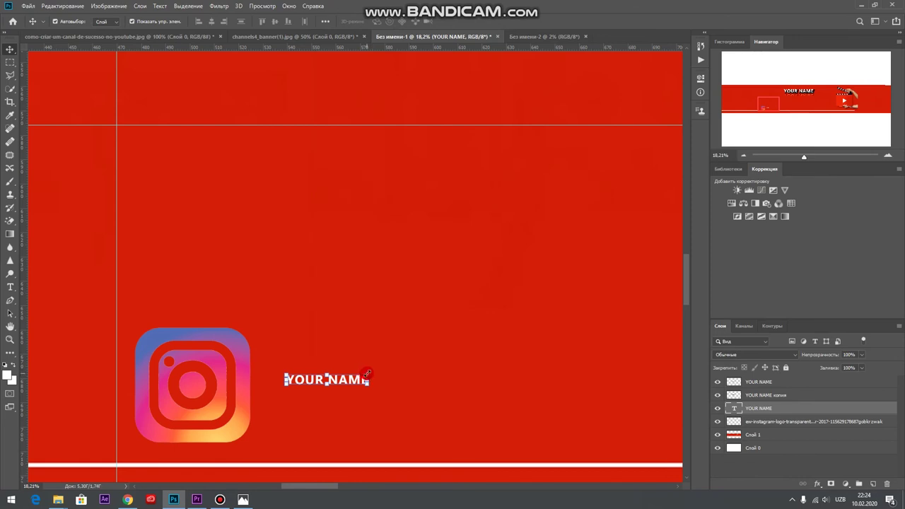
left_click_drag(367, 373, 500, 348)
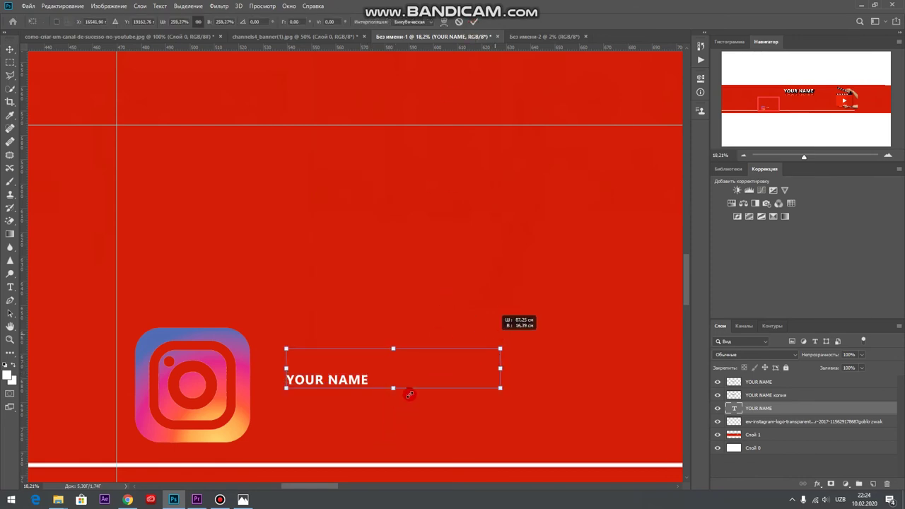
left_click_drag(409, 394, 398, 374)
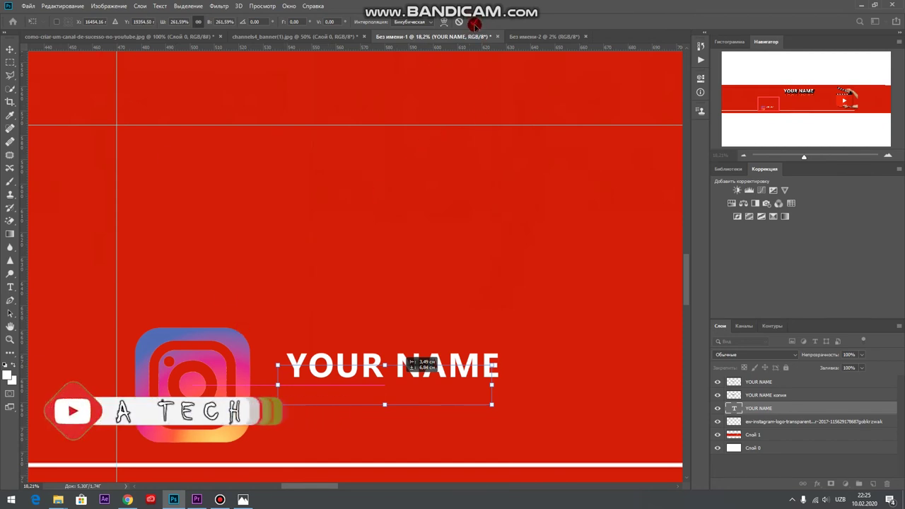
key("Return")
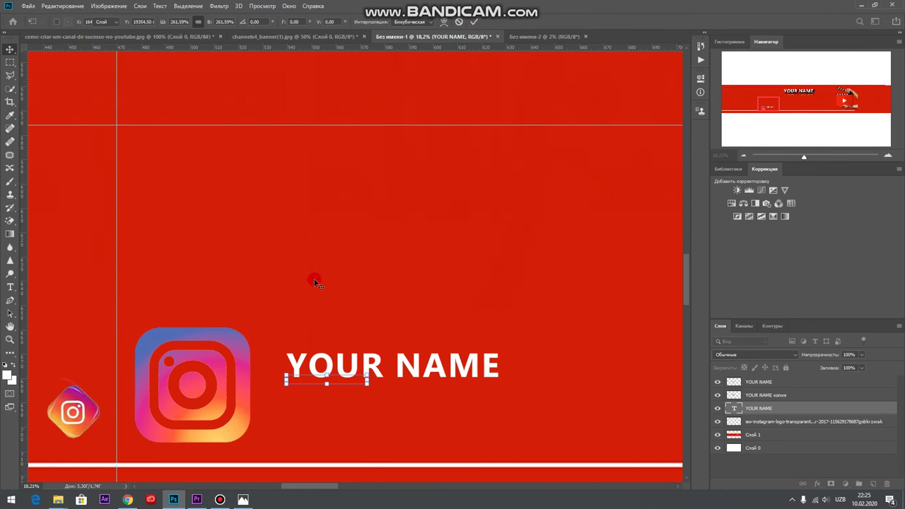
Widen the small YOUR NAME label beside the Instagram icon to about 213%.
scroll(313, 277, "down", 2)
scroll(314, 277, "down", 2)
scroll(316, 274, "down", 1)
scroll(315, 273, "down", 1)
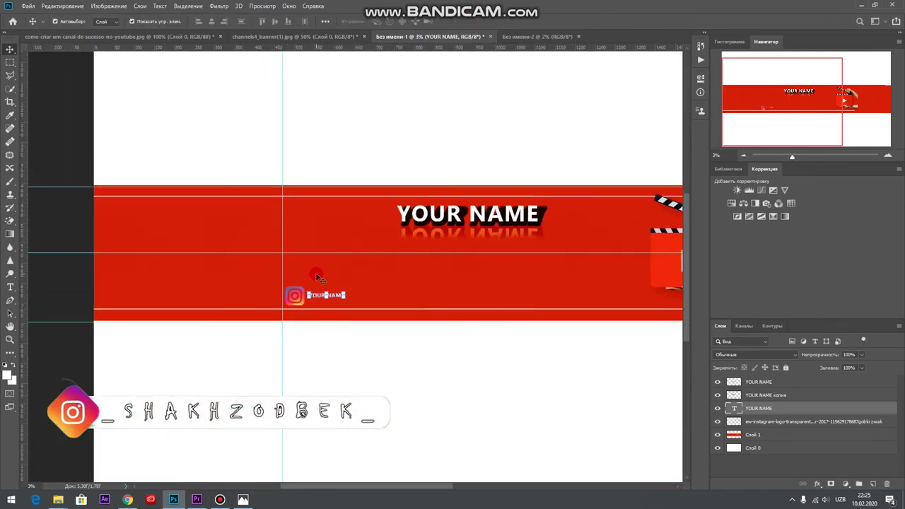
scroll(317, 272, "down", 1)
scroll(324, 274, "down", 1)
scroll(339, 278, "down", 1)
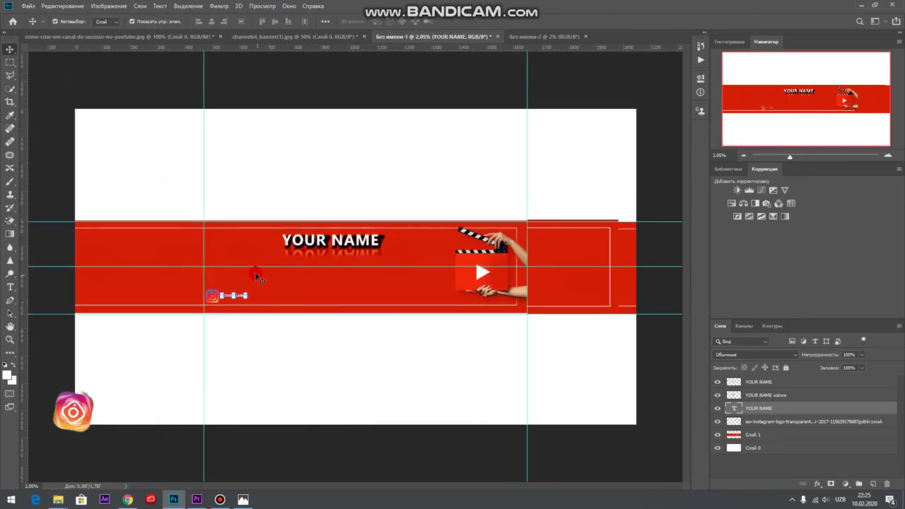
scroll(218, 307, "up", 1)
scroll(177, 283, "up", 1)
scroll(290, 310, "up", 1)
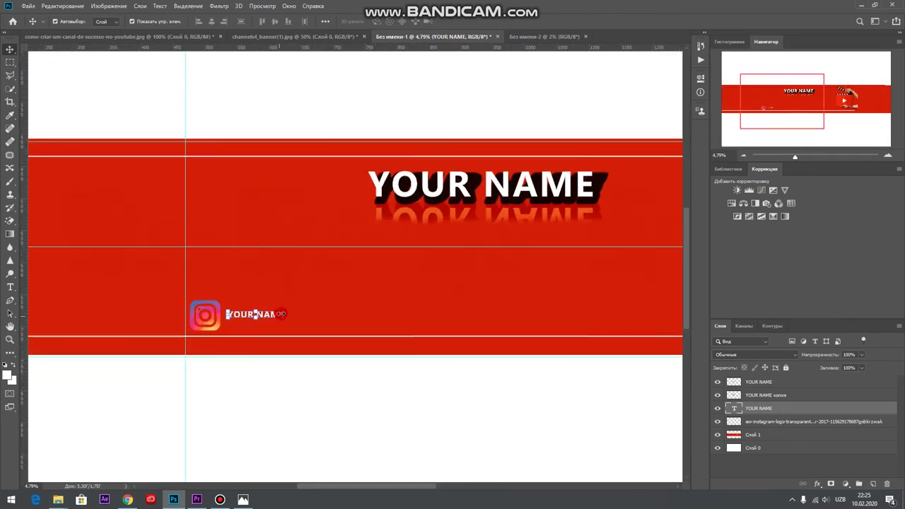
left_click_drag(293, 314, 348, 308)
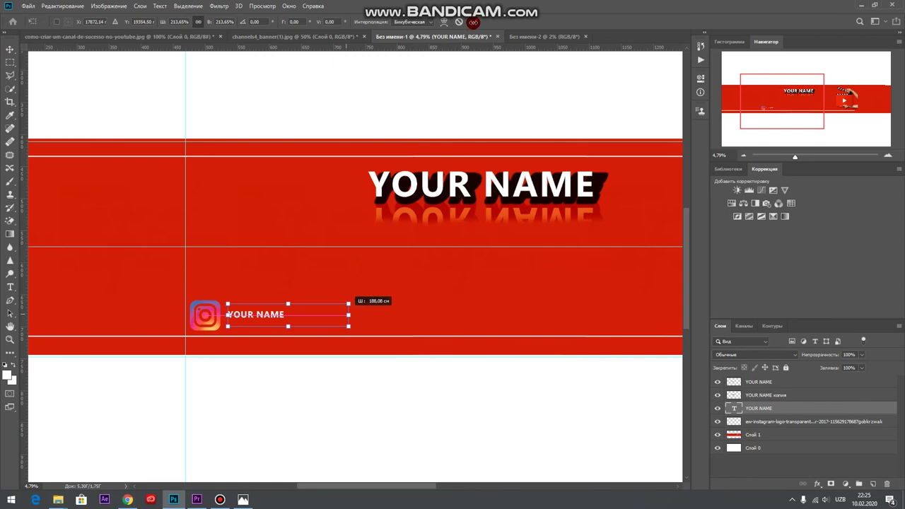
left_click(219, 365)
scroll(226, 343, "down", 2)
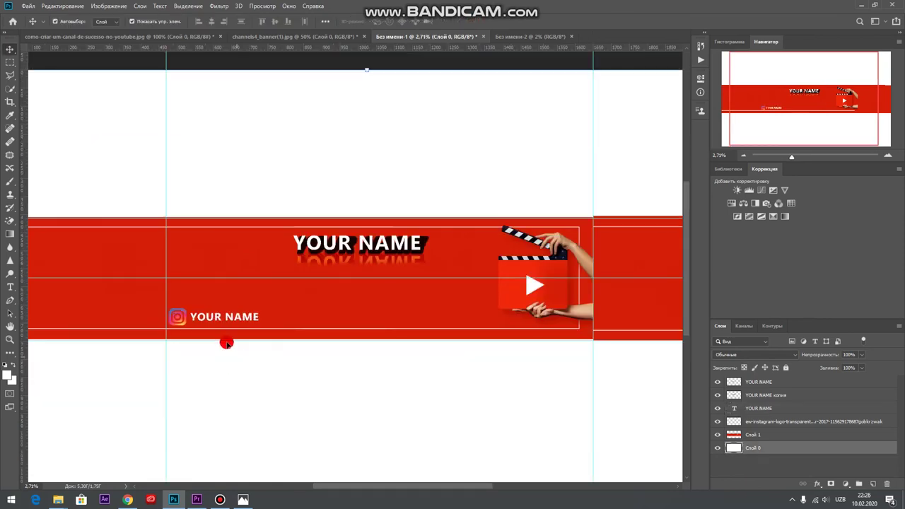
left_click(130, 500)
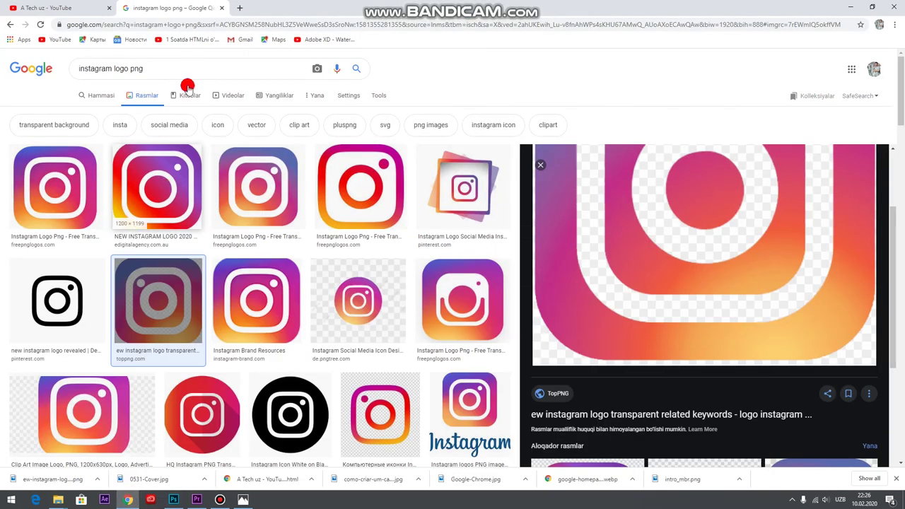
Search Google Images for 'telegram logo png' and preview a Telegram logo.
left_click(130, 69)
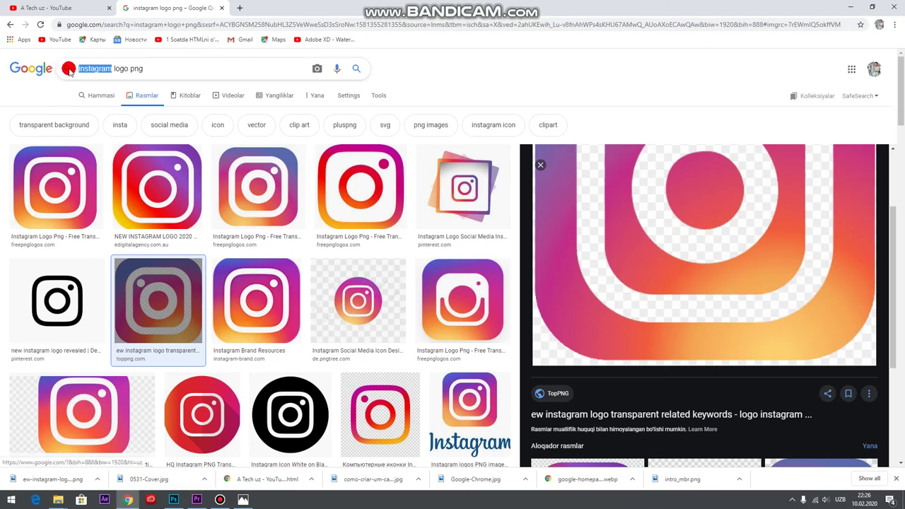
type("telegr")
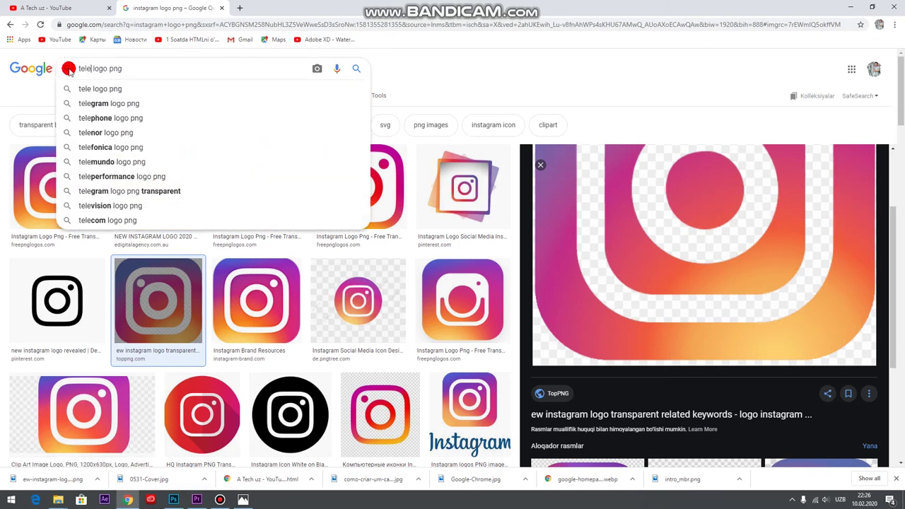
type("am")
key("Return")
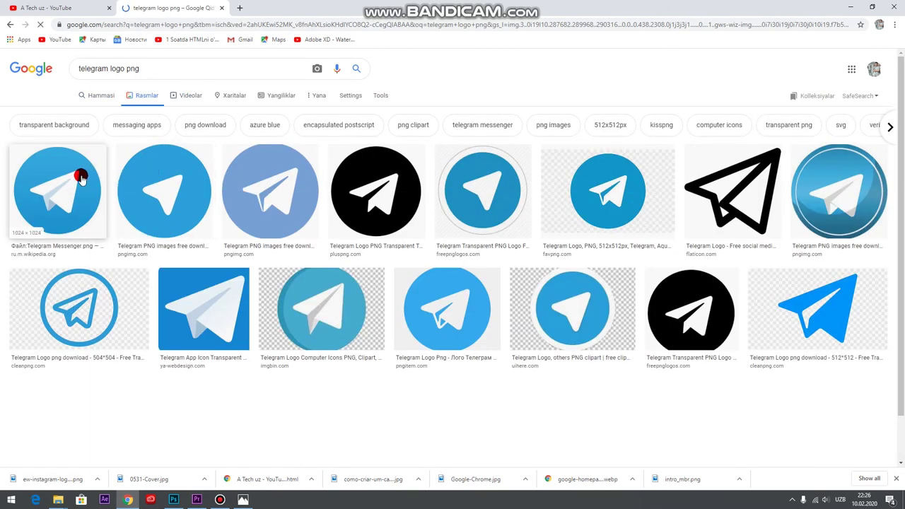
left_click(84, 171)
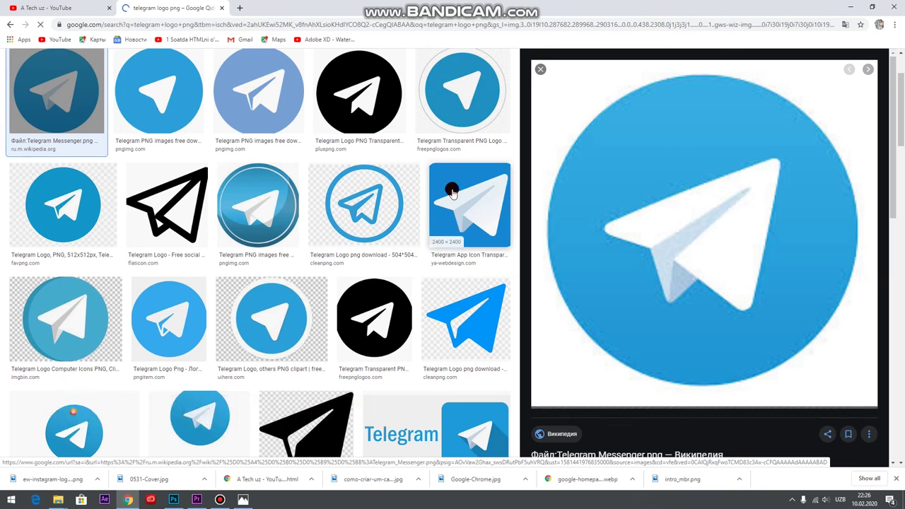
key("Right")
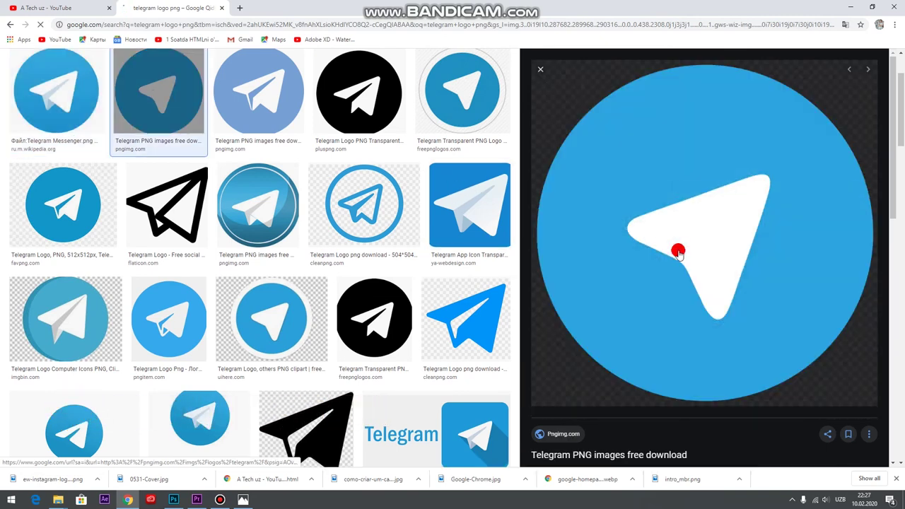
Save the logo as telegram_PNG12, show it in its folder and drag it into the banner.
right_click(678, 251)
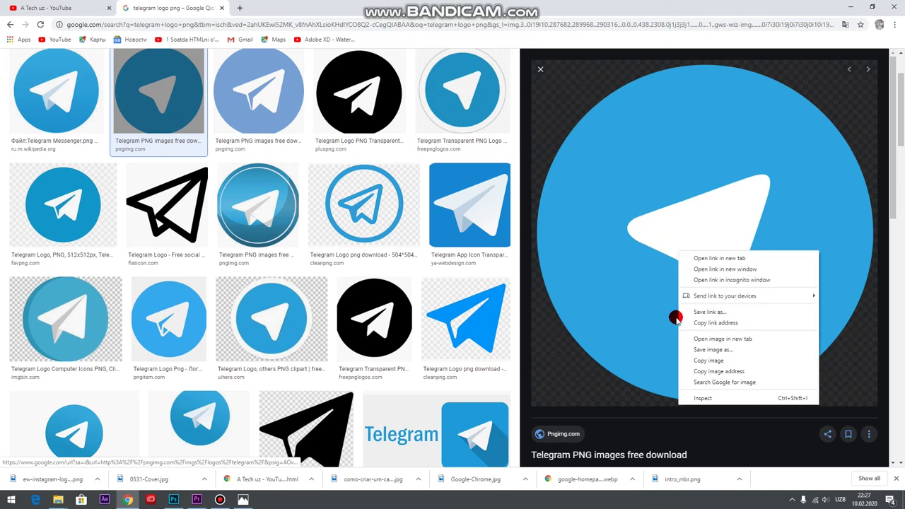
left_click(719, 350)
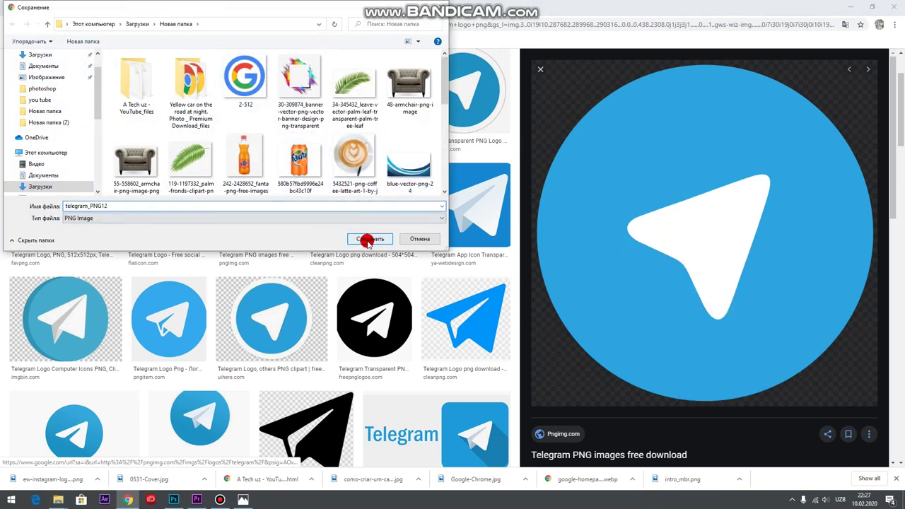
left_click(367, 241)
left_click(97, 478)
left_click(137, 450)
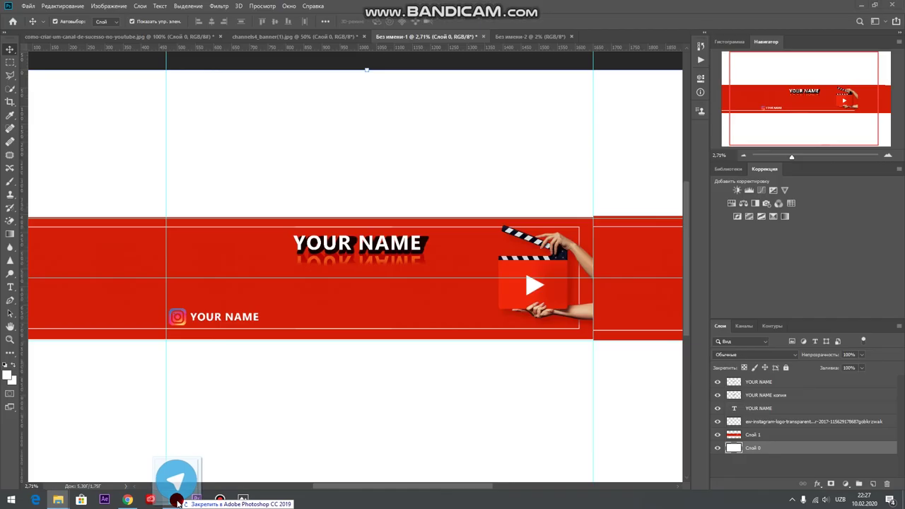
mouse_move(497, 422)
left_mouse_down()
mouse_move(293, 354)
mouse_move(313, 313)
left_mouse_up()
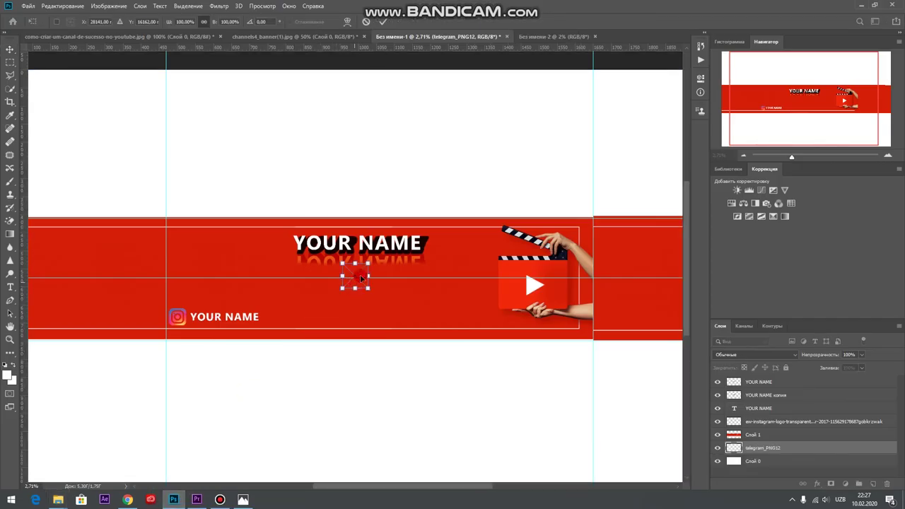
Place the Telegram logo above the red band layer, shrunk small beside the Instagram label.
left_click(382, 23)
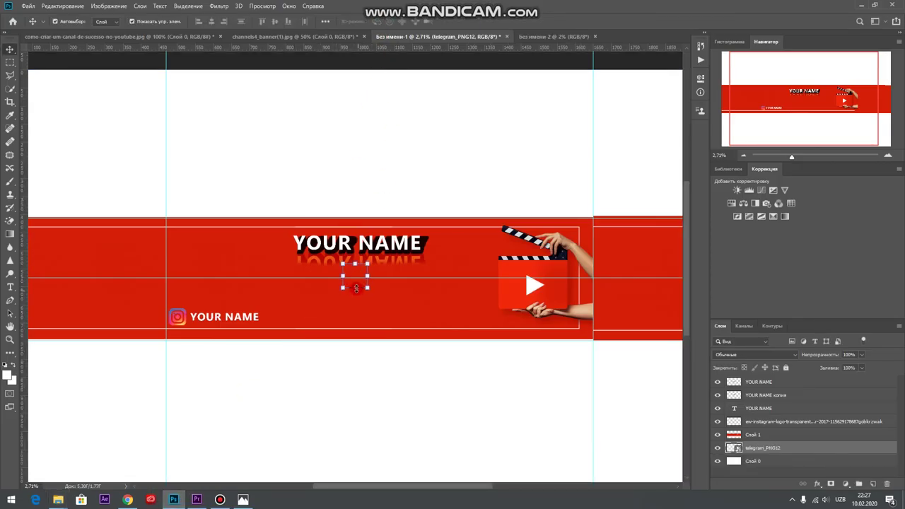
mouse_move(357, 284)
left_mouse_down()
mouse_move(360, 292)
mouse_move(371, 282)
left_mouse_up()
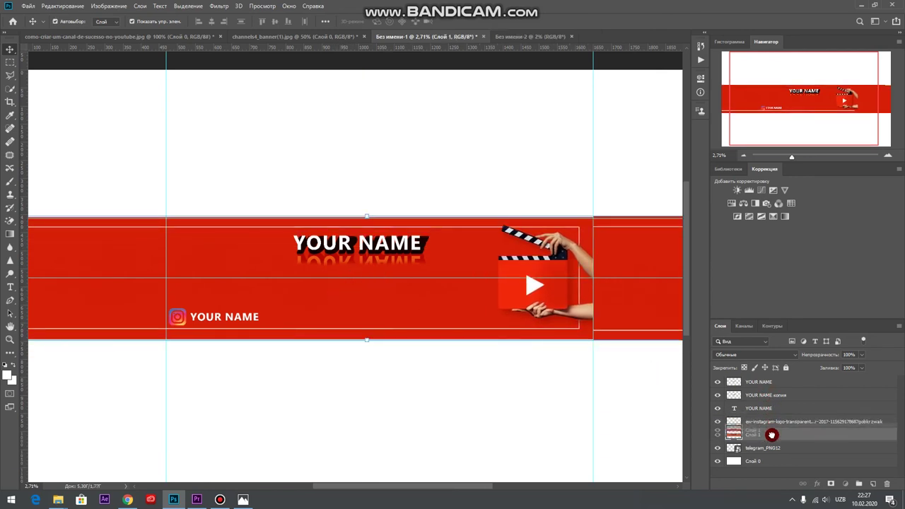
mouse_move(759, 449)
left_mouse_down()
mouse_move(773, 433)
mouse_move(777, 394)
left_mouse_up()
mouse_move(358, 281)
left_mouse_down()
mouse_move(301, 312)
mouse_move(310, 303)
left_mouse_up()
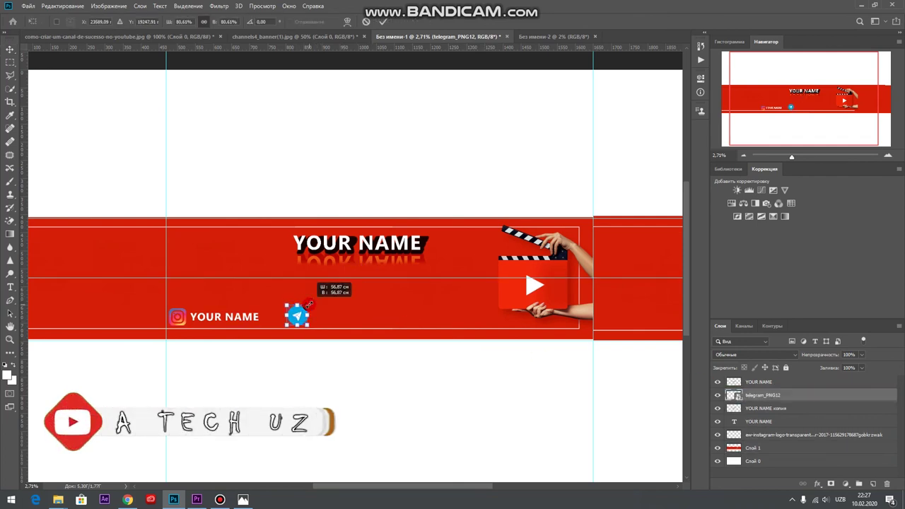
left_click(385, 22)
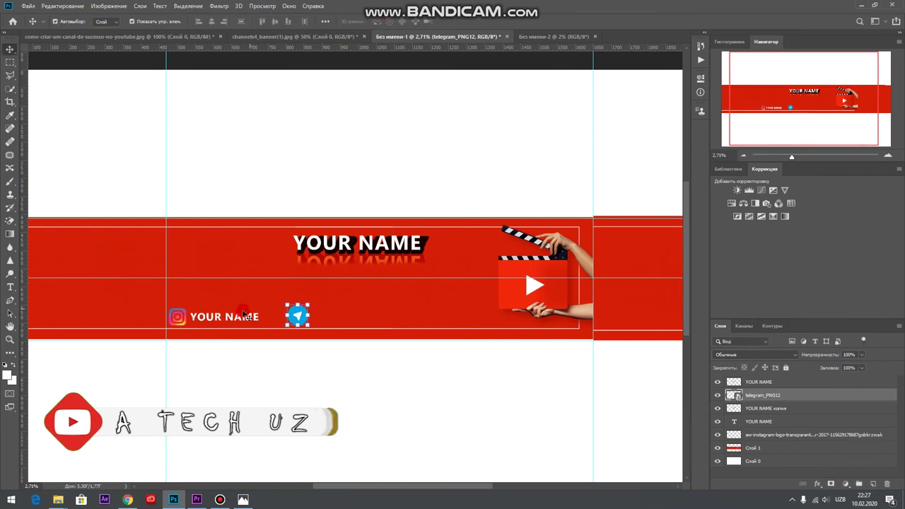
Duplicate the white 'YOUR NAME' label and position the copy next to the Telegram icon.
mouse_move(260, 320)
left_mouse_down()
mouse_move(366, 320)
mouse_move(244, 320)
left_mouse_up()
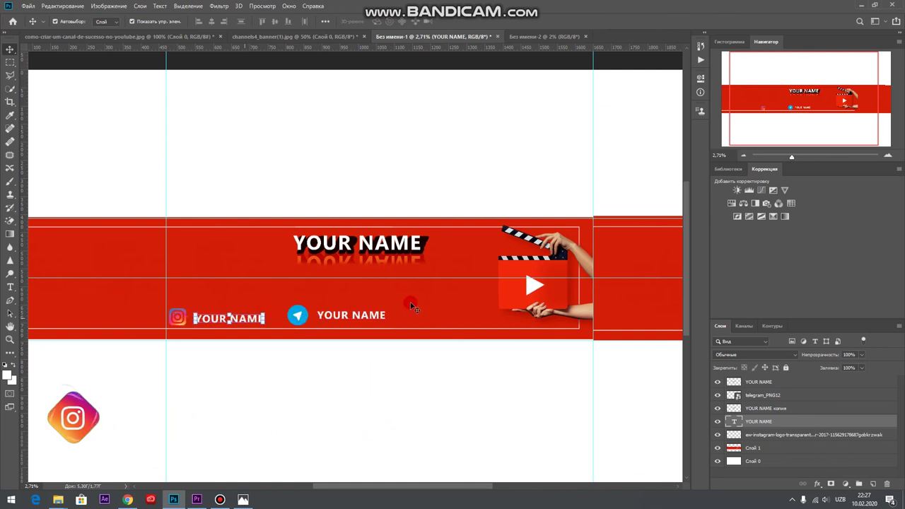
left_click(410, 303)
scroll(415, 297, "down", 1)
scroll(424, 268, "up", 1)
scroll(424, 268, "down", 1)
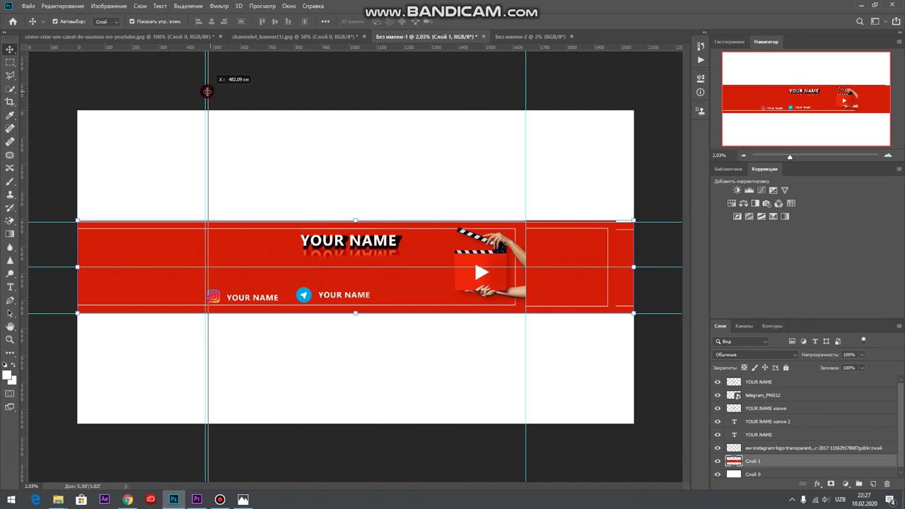
left_click_drag(205, 92, 205, 89)
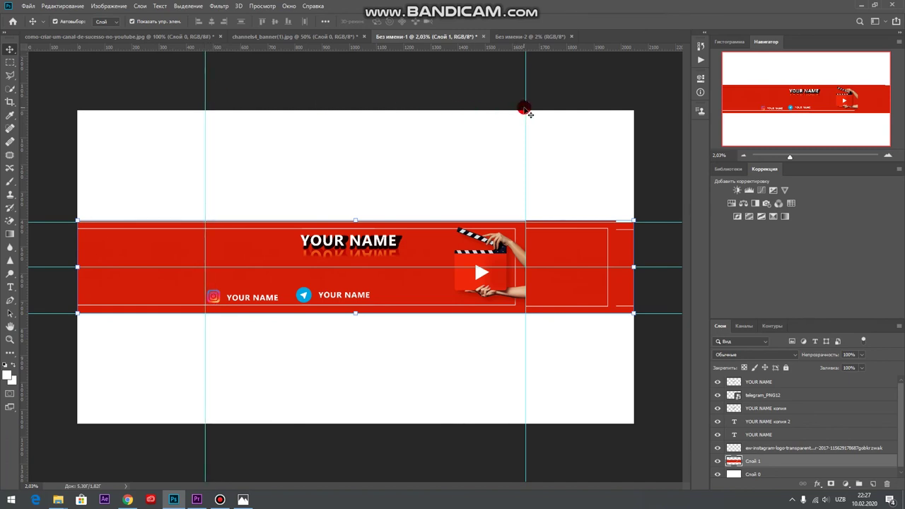
left_click_drag(525, 107, 527, 108)
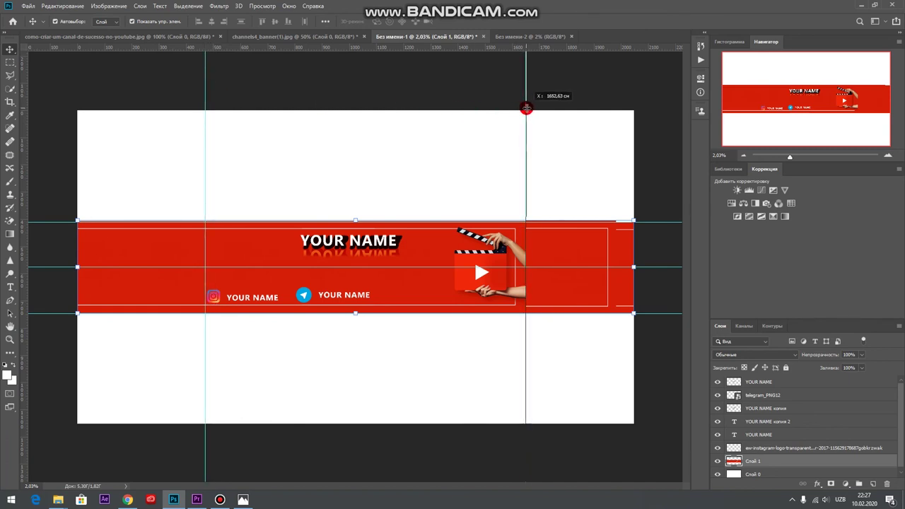
left_click_drag(526, 108, 526, 109)
left_click_drag(24, 133, 204, 129)
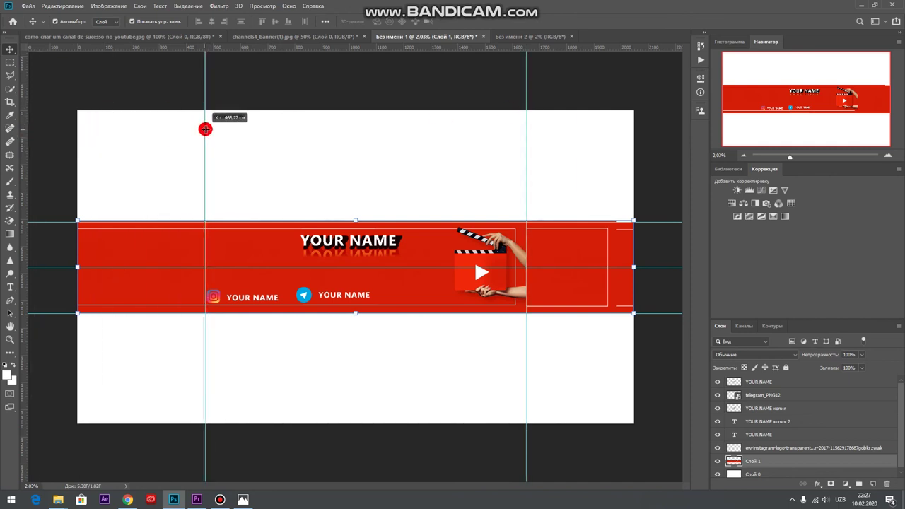
left_click_drag(205, 130, 17, 137)
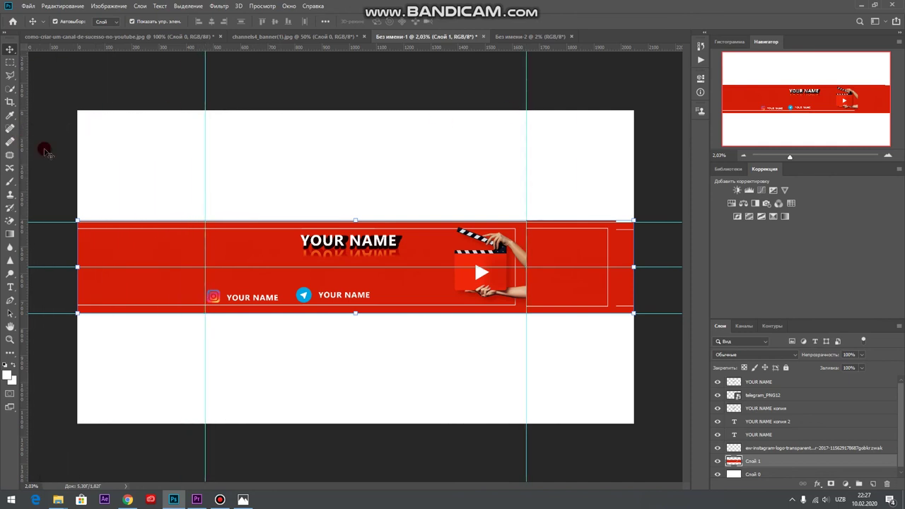
scroll(316, 230, "down", 1)
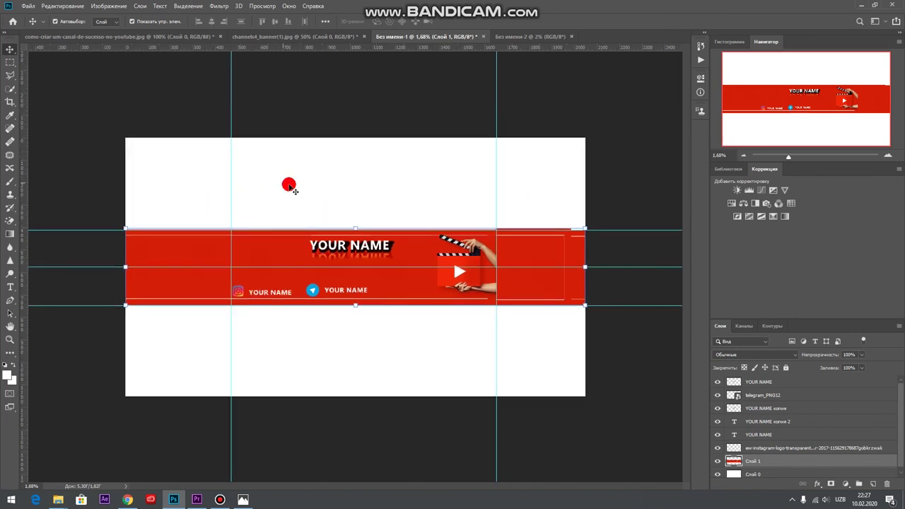
scroll(289, 189, "down", 1)
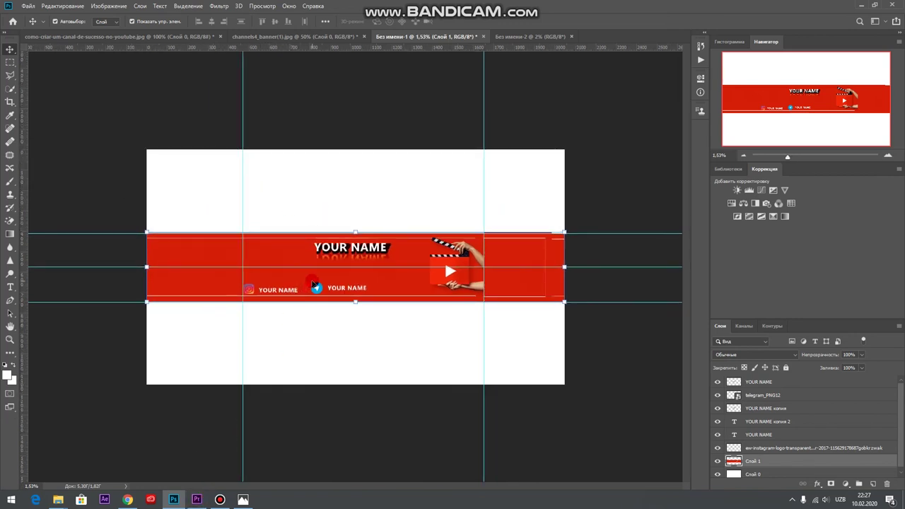